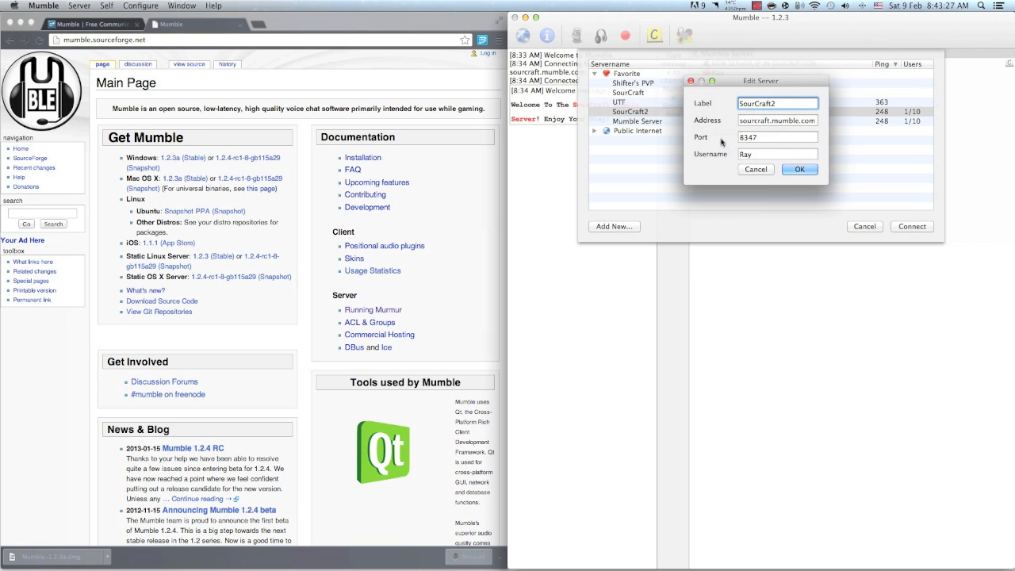
Examine the label, address, port and username fields of the SourCraft2 server entry
left_click(748, 121)
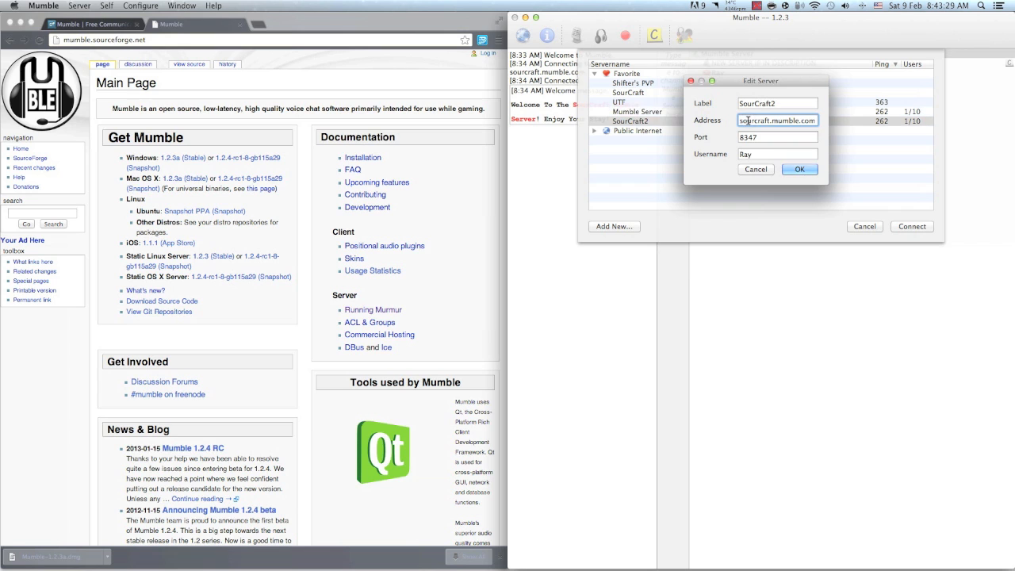
left_click_drag(777, 136, 734, 142)
left_click(784, 121)
left_click(768, 139)
double_click(781, 102)
double_click(754, 153)
double_click(777, 101)
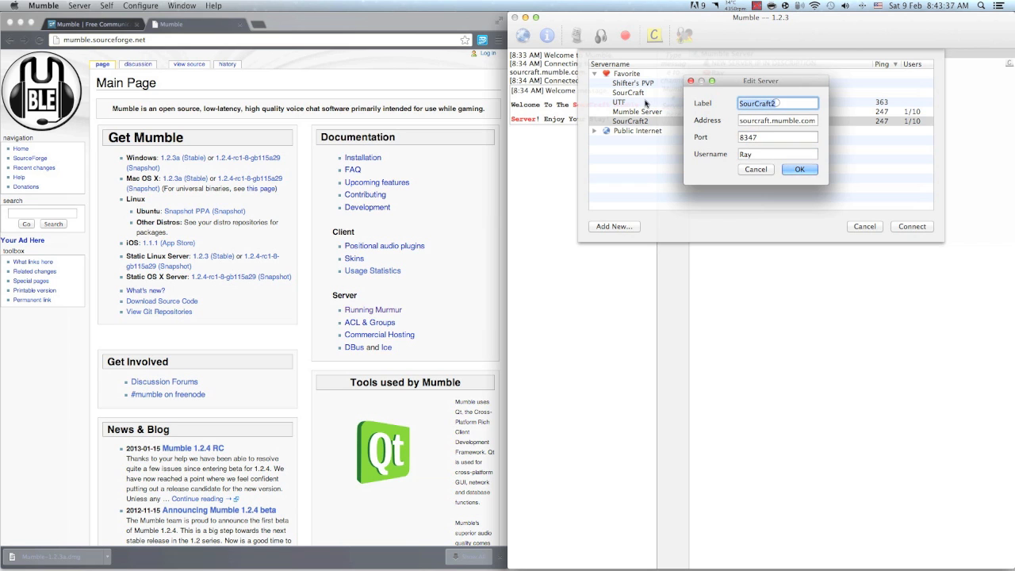
Replace the username in the SourCraft2 server entry with the player's nickname, save it and connect to that server
double_click(753, 154)
type("xX")
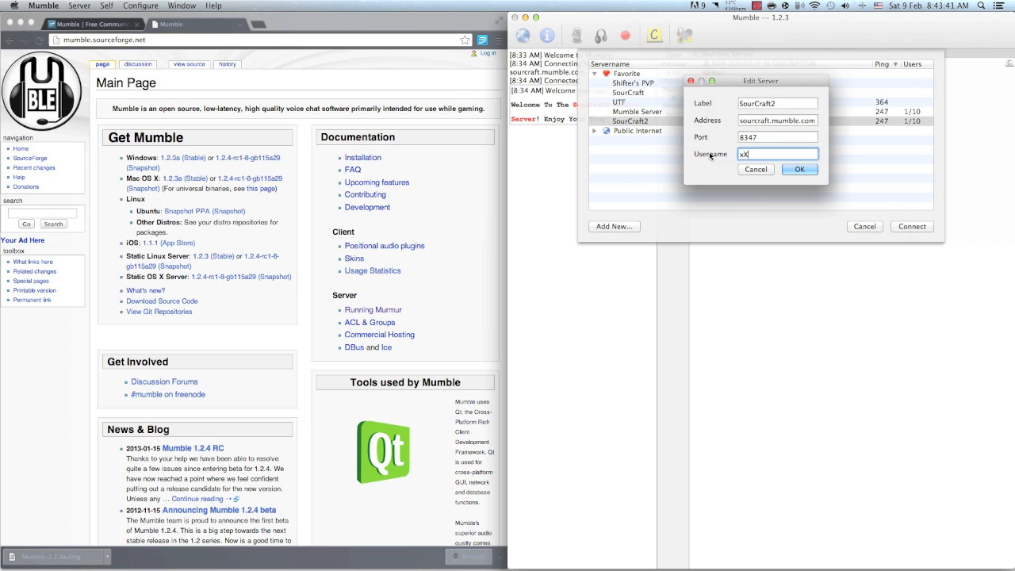
type("CattleFieldXx")
key("Return")
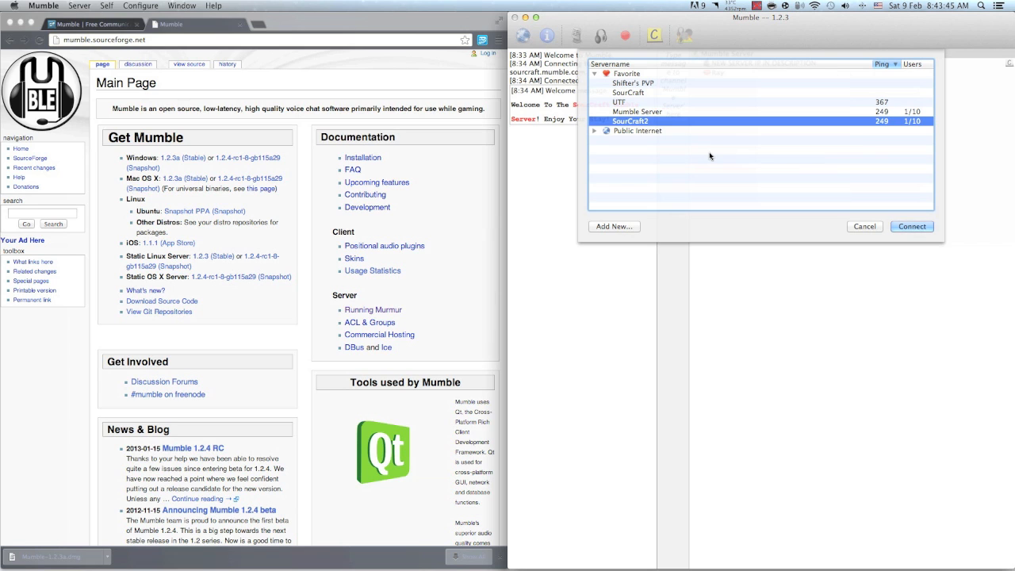
key("Return")
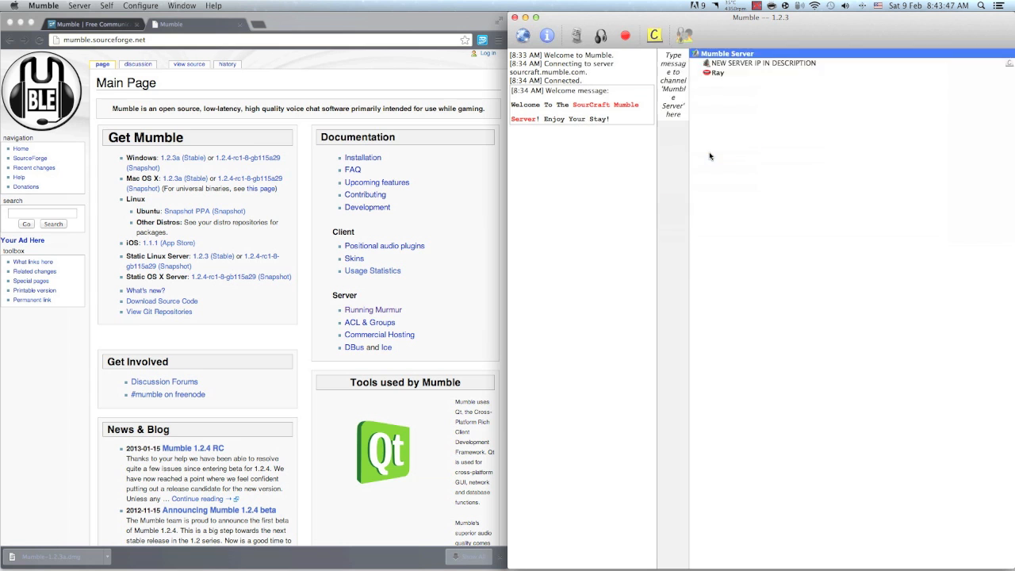
Switch to Chrome and review the download options under Get Mumble on the Mumble main page
left_click(207, 42)
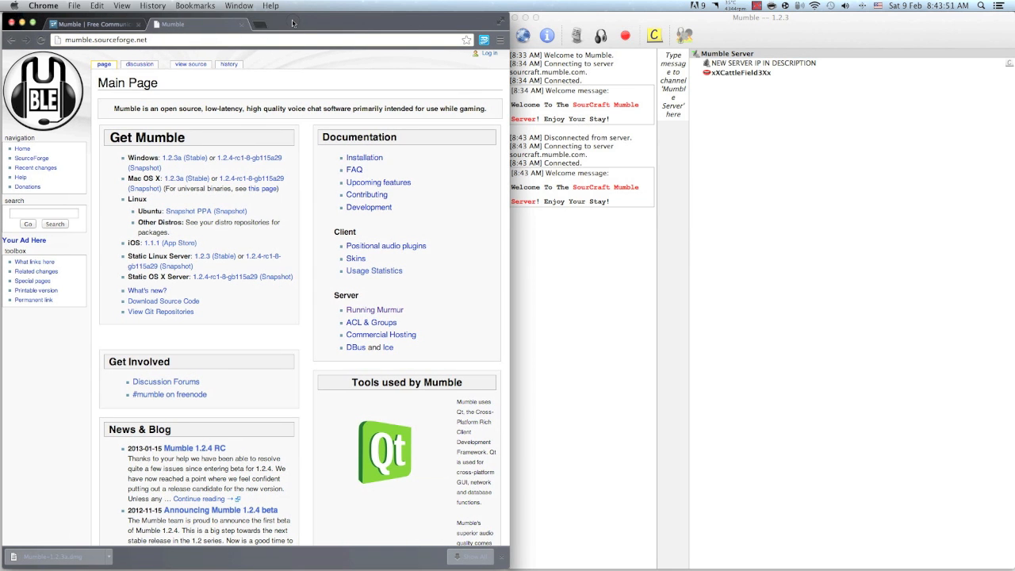
left_click_drag(292, 23, 290, 23)
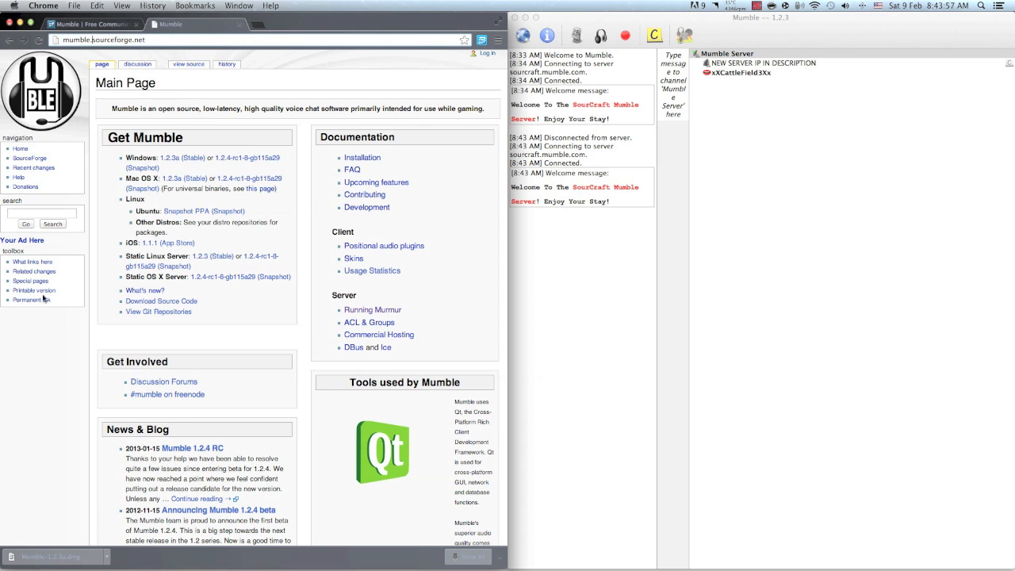
left_click_drag(109, 139, 184, 140)
left_click(109, 164)
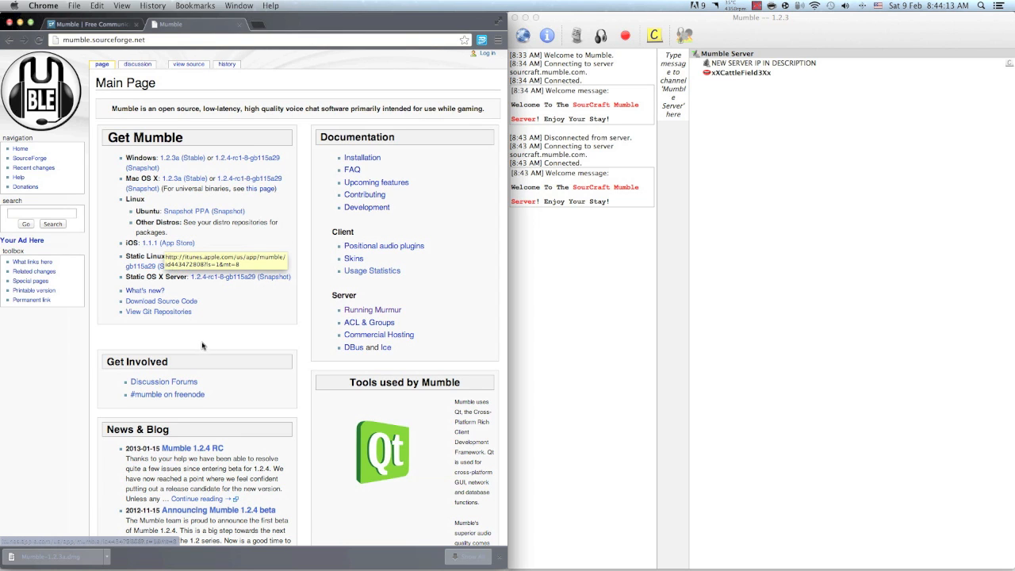
Try the iOS 1.1.1 App Store link and the stable Windows 1.2.3a download, backing out of each
left_click(183, 247)
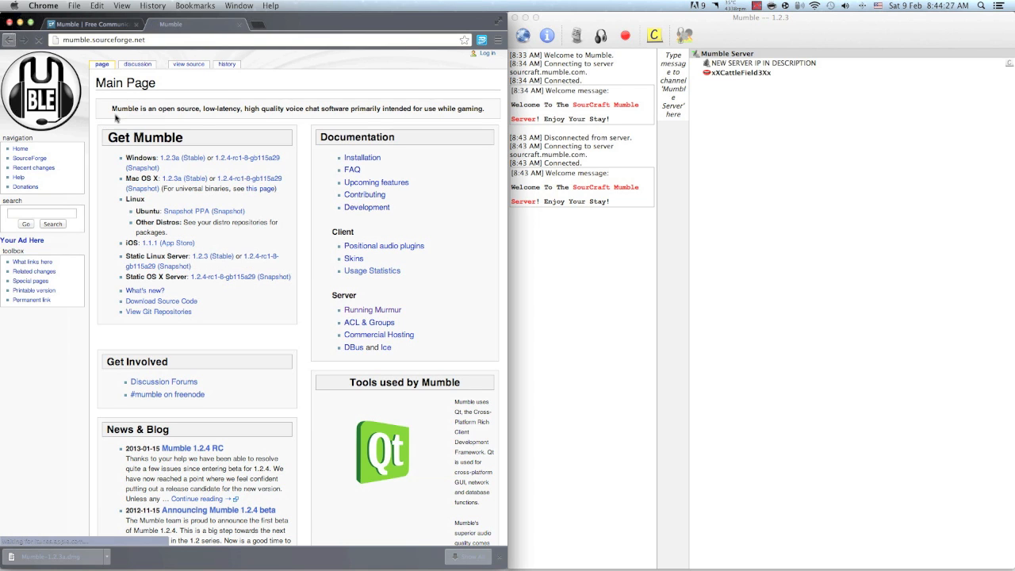
left_click(9, 40)
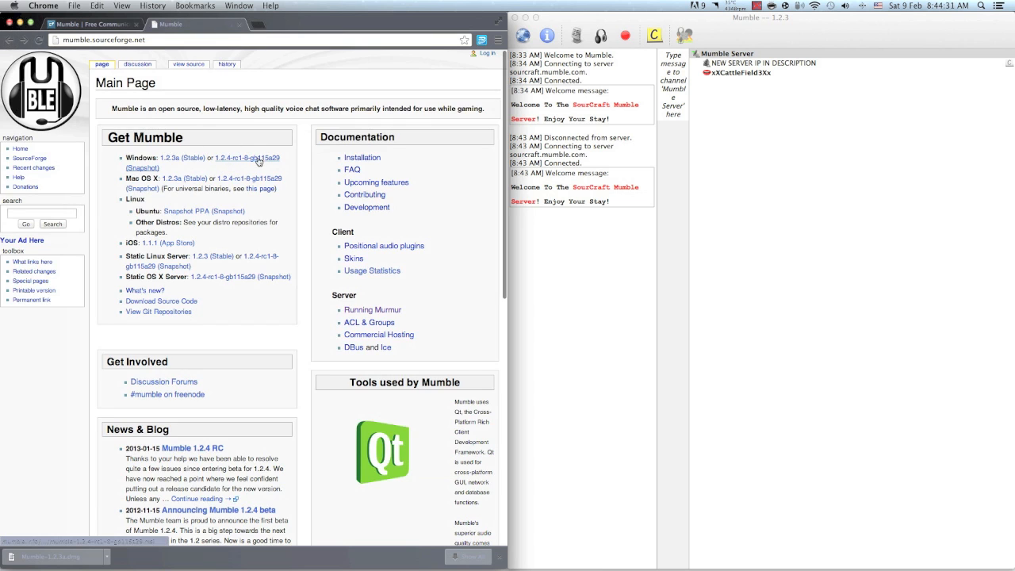
left_click(193, 161)
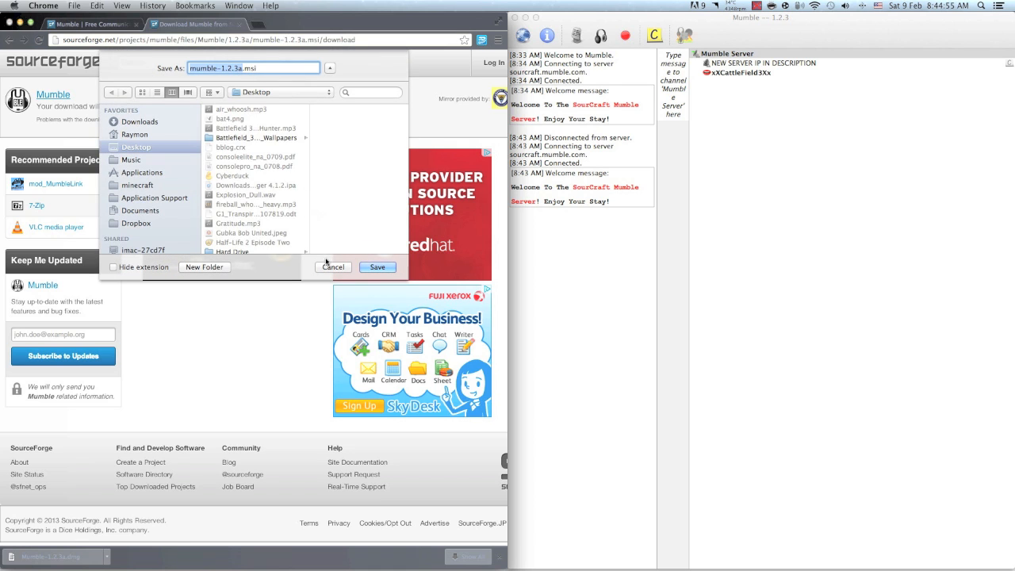
left_click(327, 266)
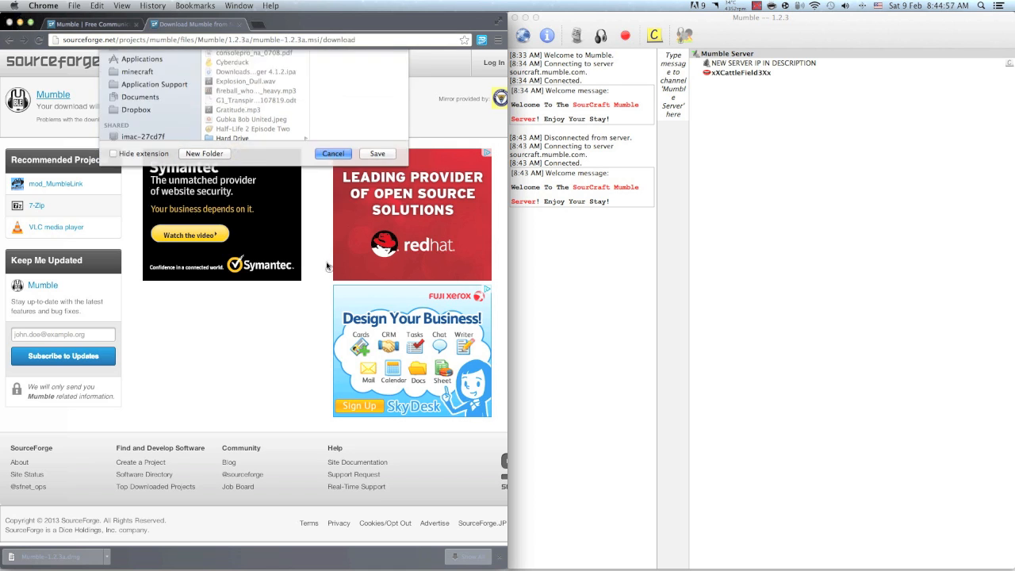
Show the downloaded Mumble-1.2.3a.dmg in Finder, mount the disk image and reposition its window
left_click(107, 556)
left_click(125, 549)
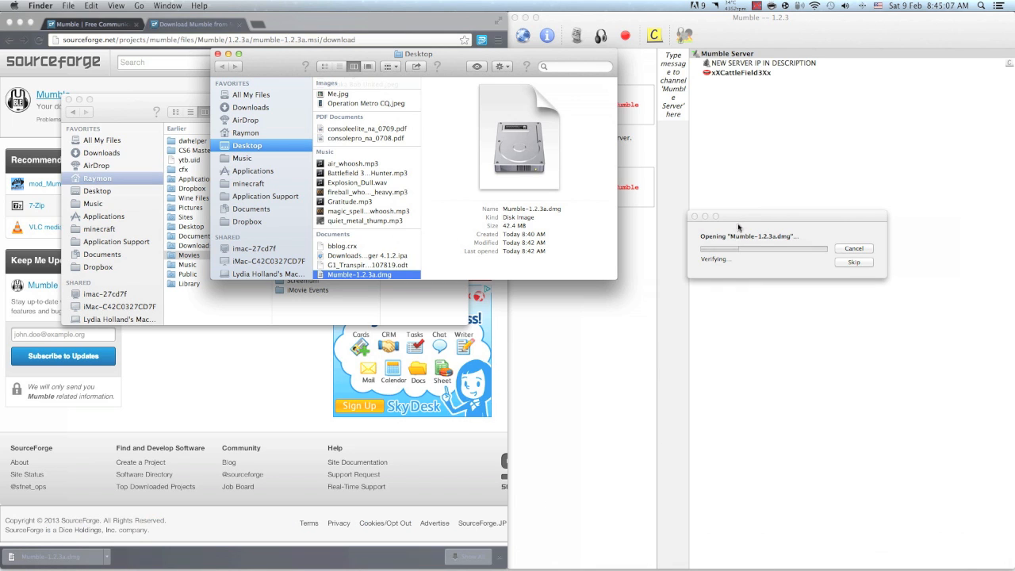
left_click_drag(737, 226, 709, 226)
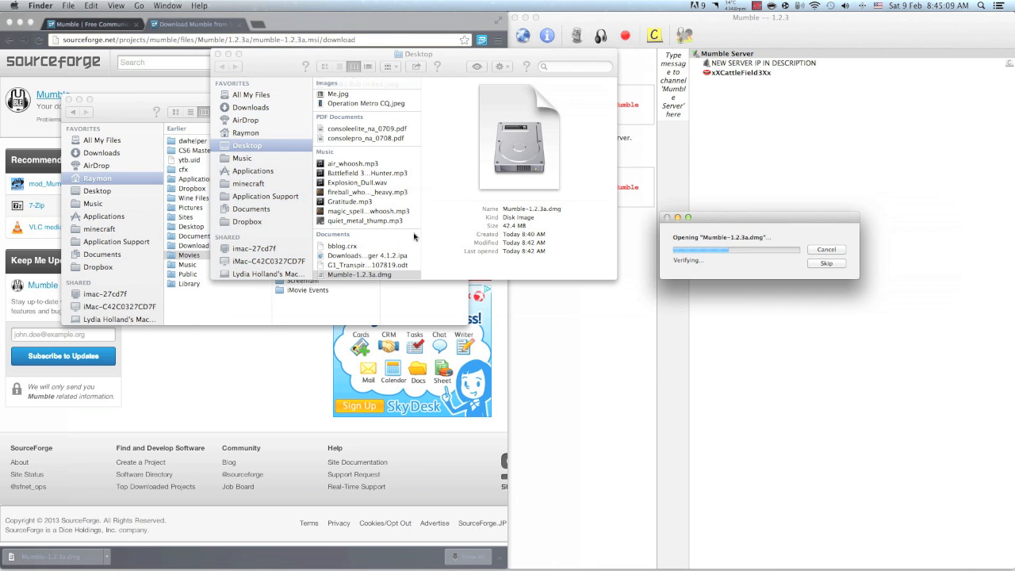
scroll(382, 262, "down", 1)
left_click_drag(710, 216, 378, 216)
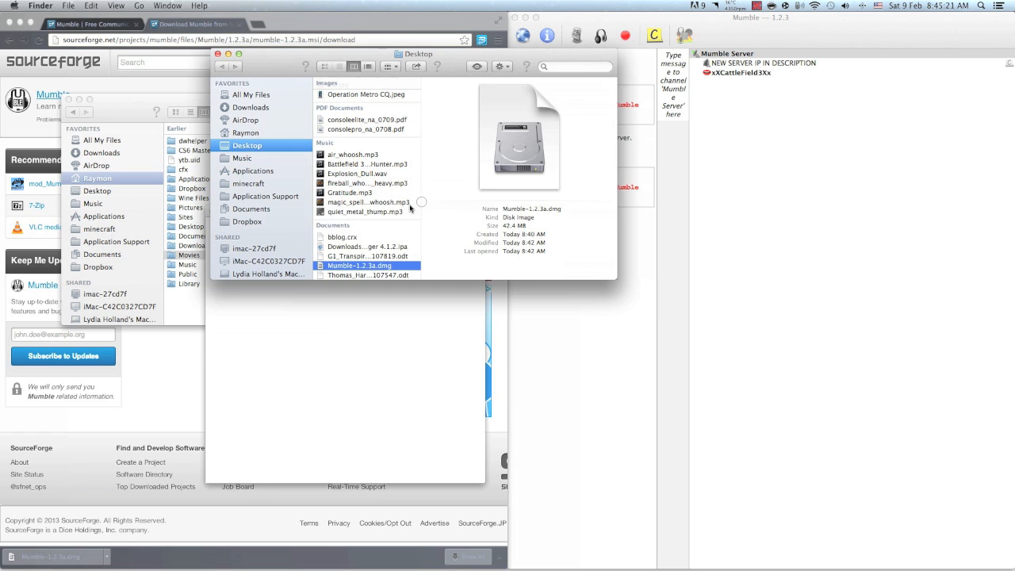
left_click_drag(321, 213, 326, 152)
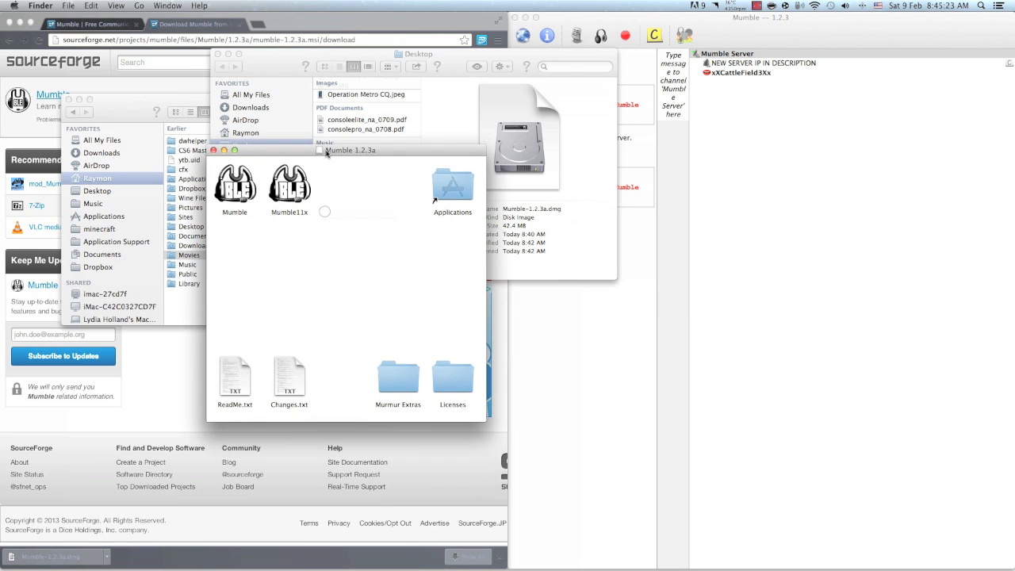
Inspect the Mumble and Mumble11x applications and the ReadMe.txt file in the mounted disk image
left_click(248, 191)
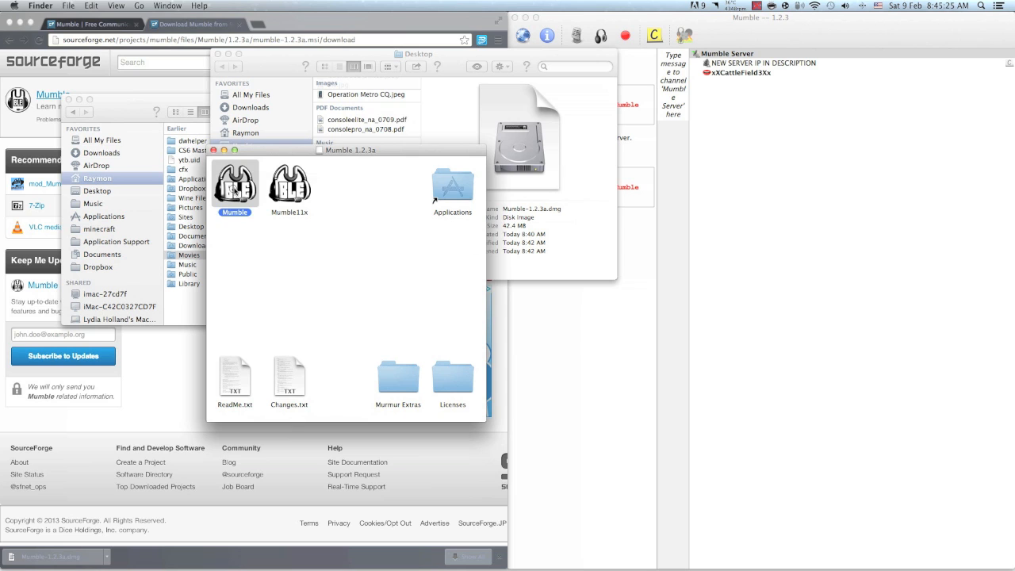
left_click(291, 187)
left_click(347, 187)
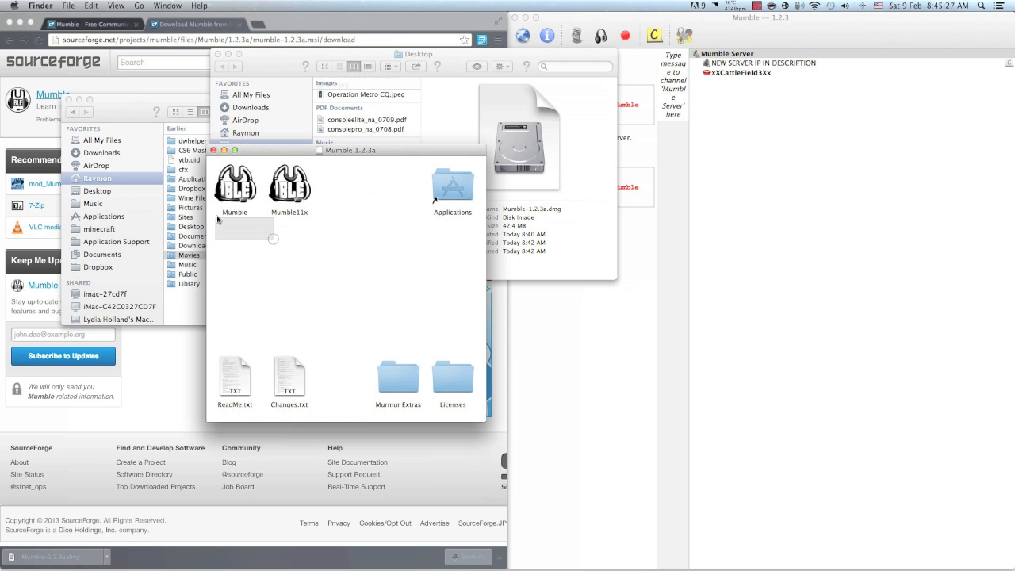
left_click_drag(309, 229, 241, 235)
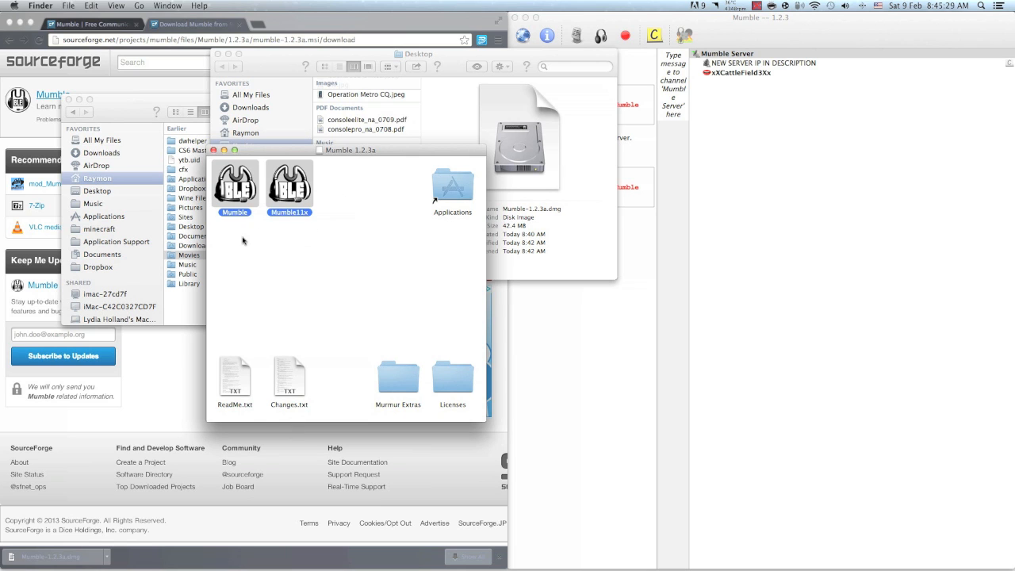
left_click(243, 236)
left_click(233, 176)
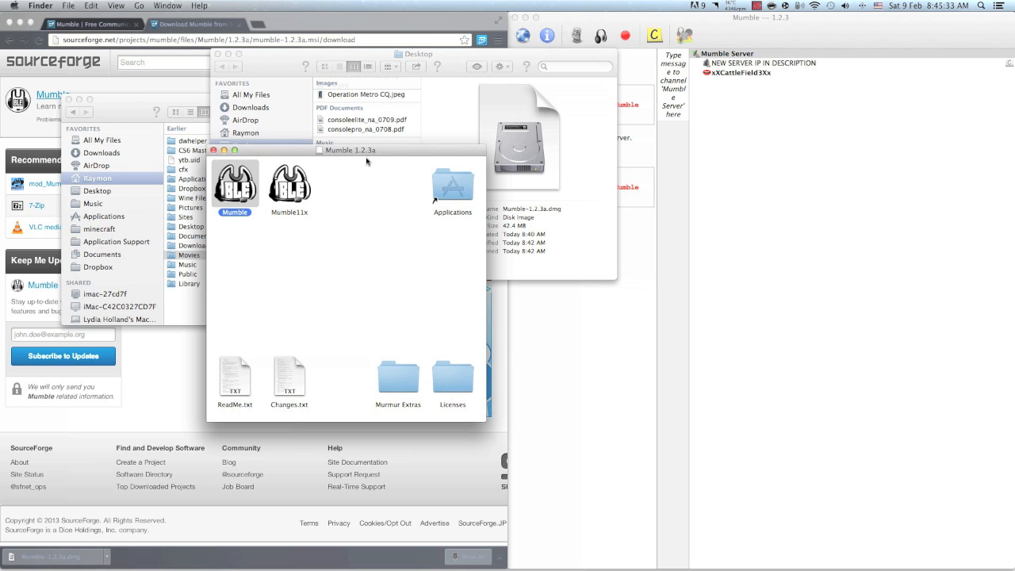
left_click(325, 201)
left_click(295, 191)
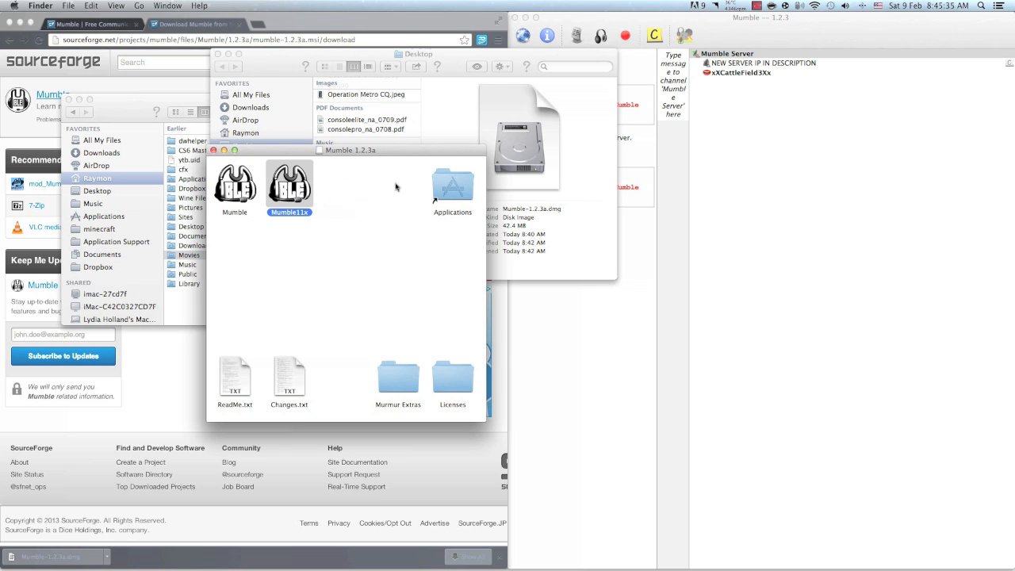
left_click(232, 367)
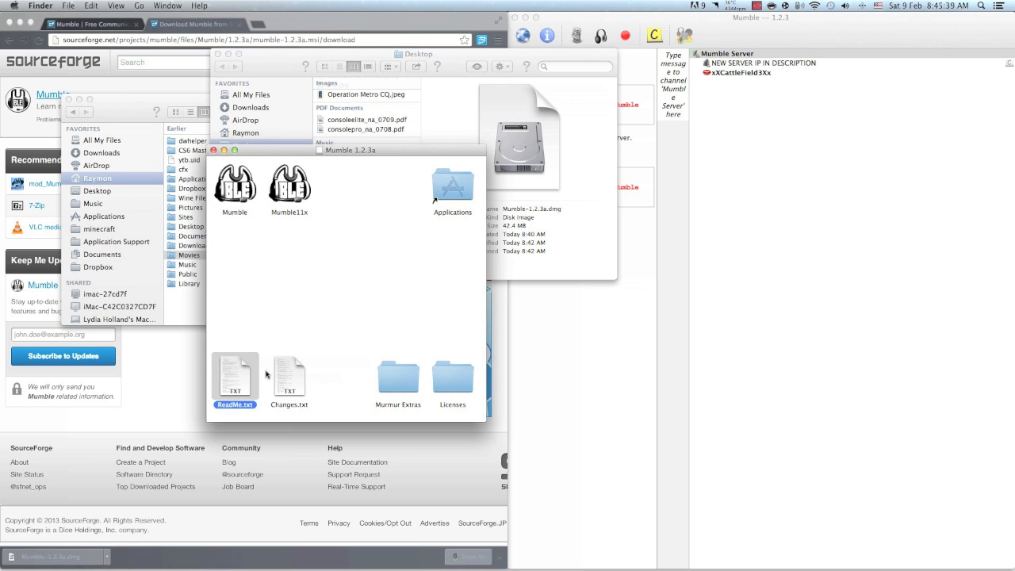
Open the Murmur Extras folder from the disk image to view its files, and close its window
left_click(412, 381)
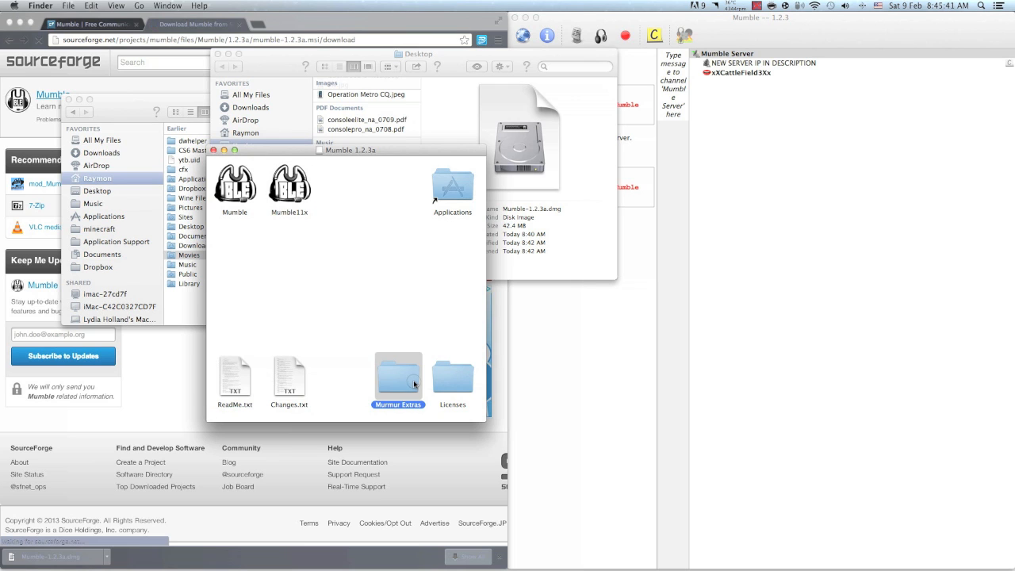
key("super+o")
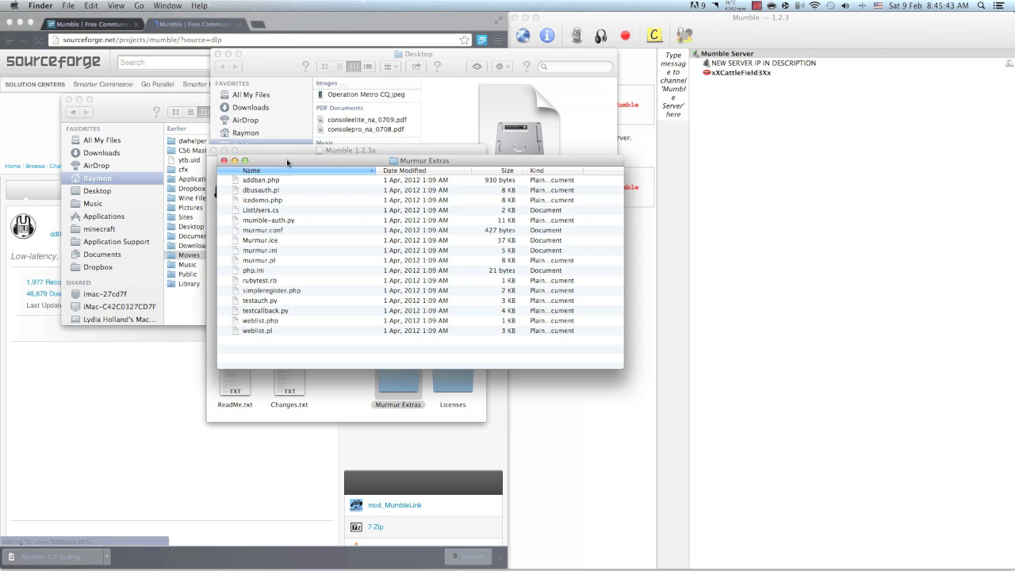
left_click_drag(252, 194, 235, 205)
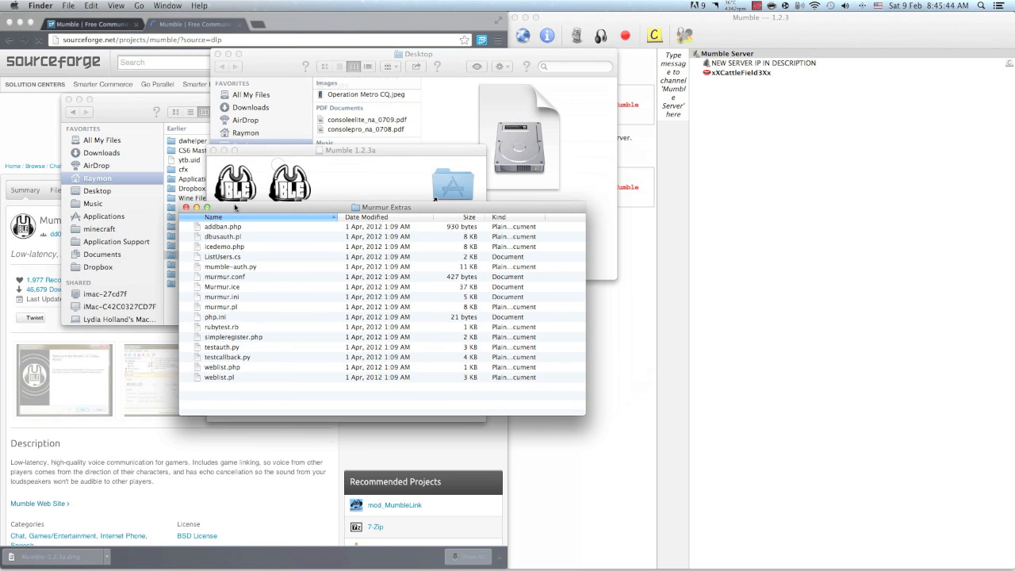
left_click(186, 208)
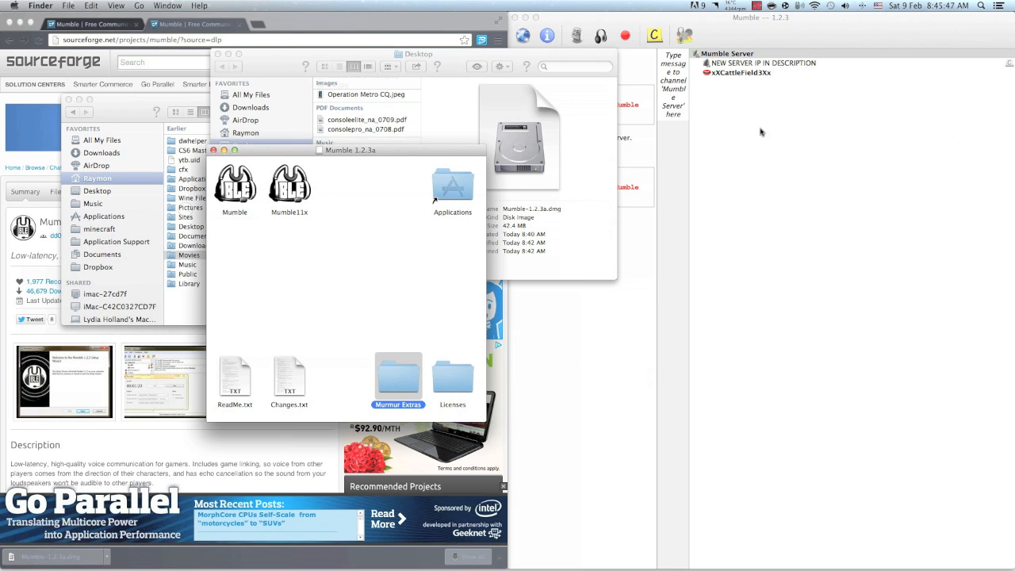
Close the Mumble 1.2.3a, Desktop and Movies windows in Finder
left_click(436, 315)
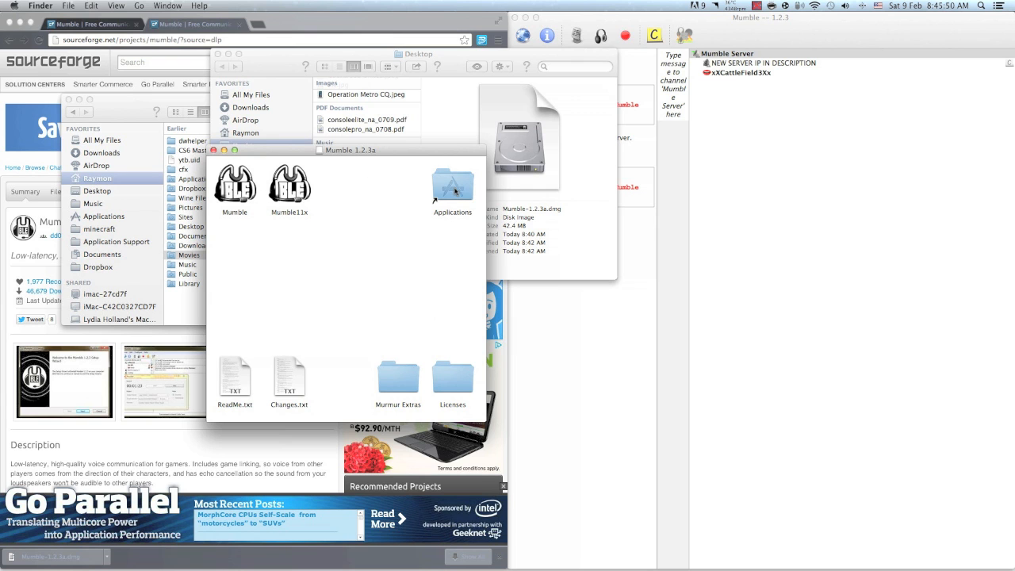
left_click(212, 150)
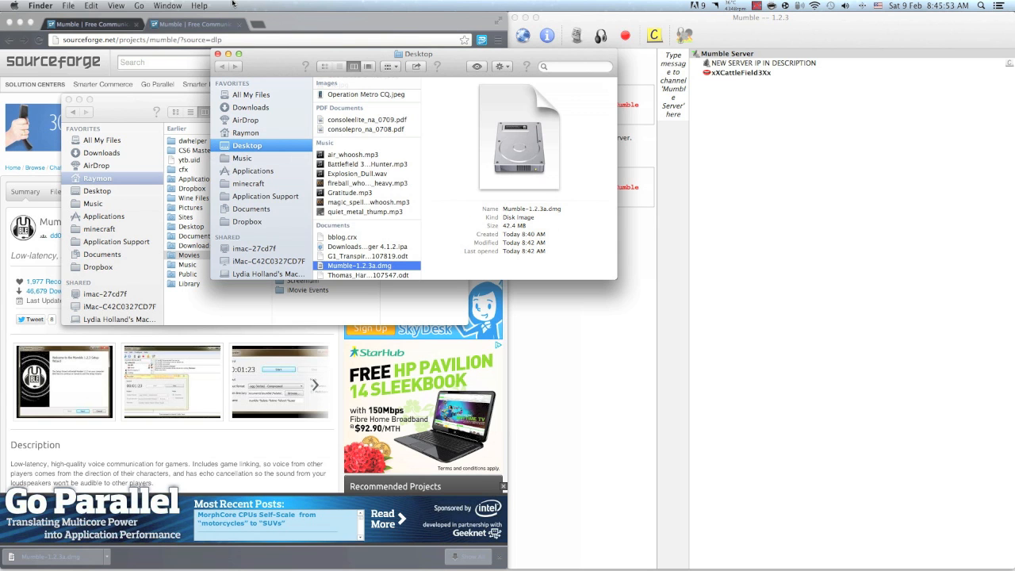
left_click(217, 55)
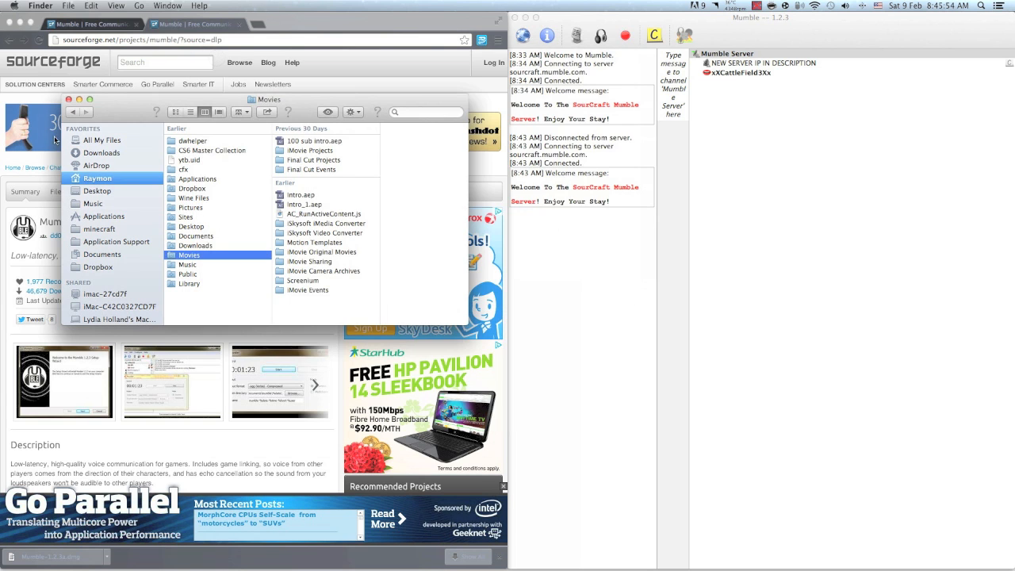
left_click(69, 99)
Switch to Mumble, launch the Audio Wizard and move its window beside the server view
left_click(612, 22)
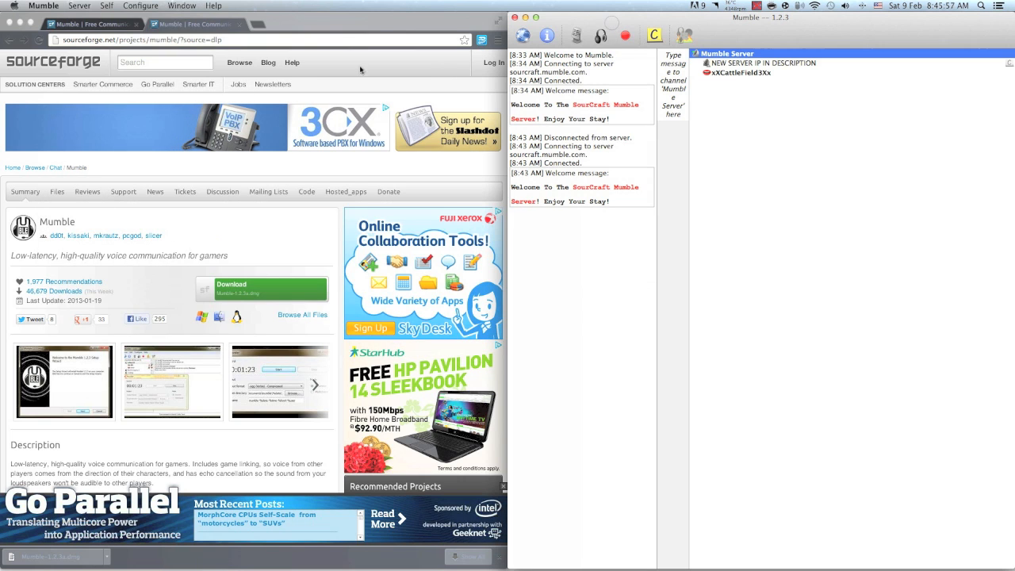
left_click(158, 7)
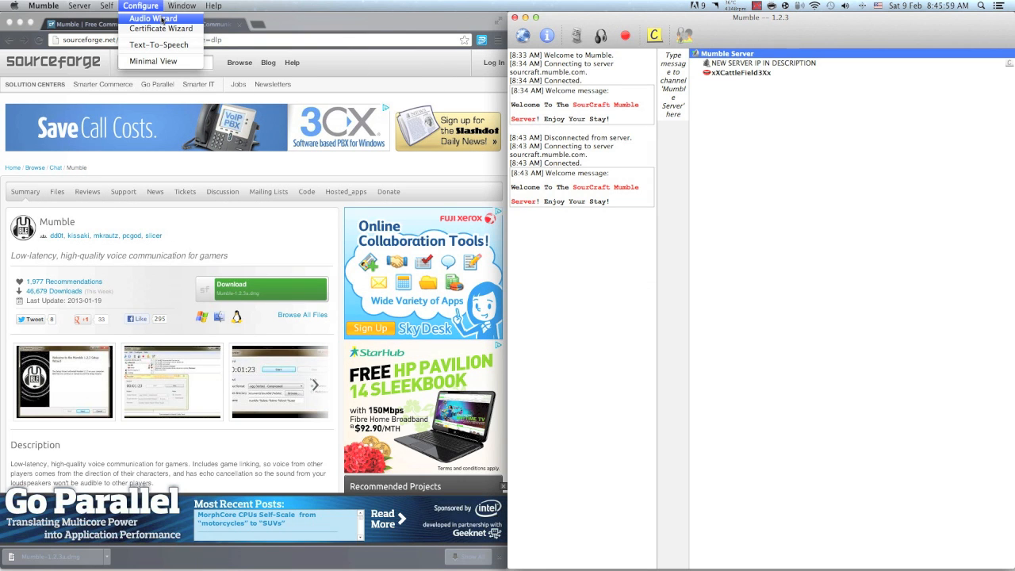
left_click(140, 4)
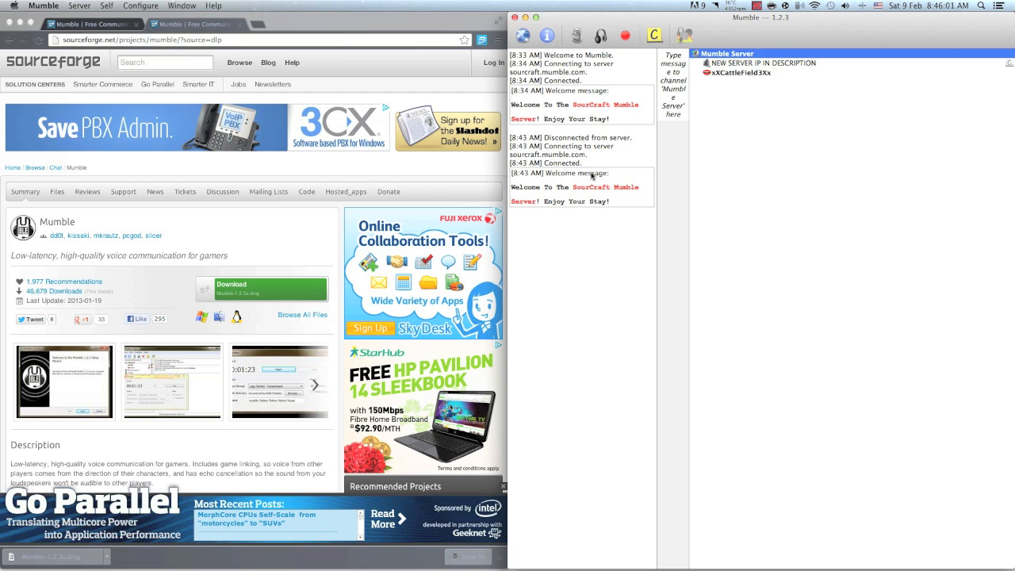
left_click(141, 6)
left_click(158, 4)
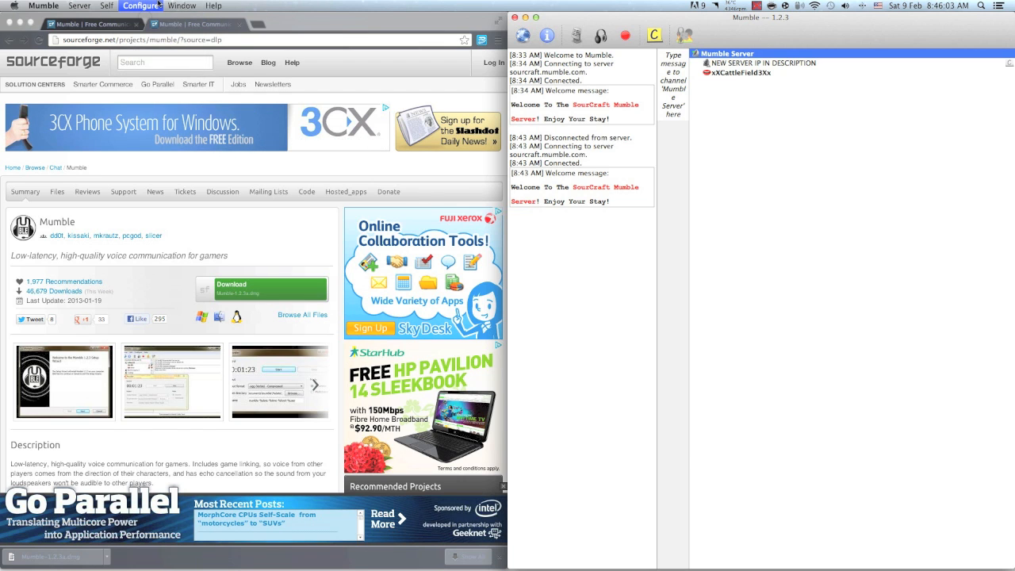
left_click_drag(609, 159, 280, 135)
left_click(128, 4)
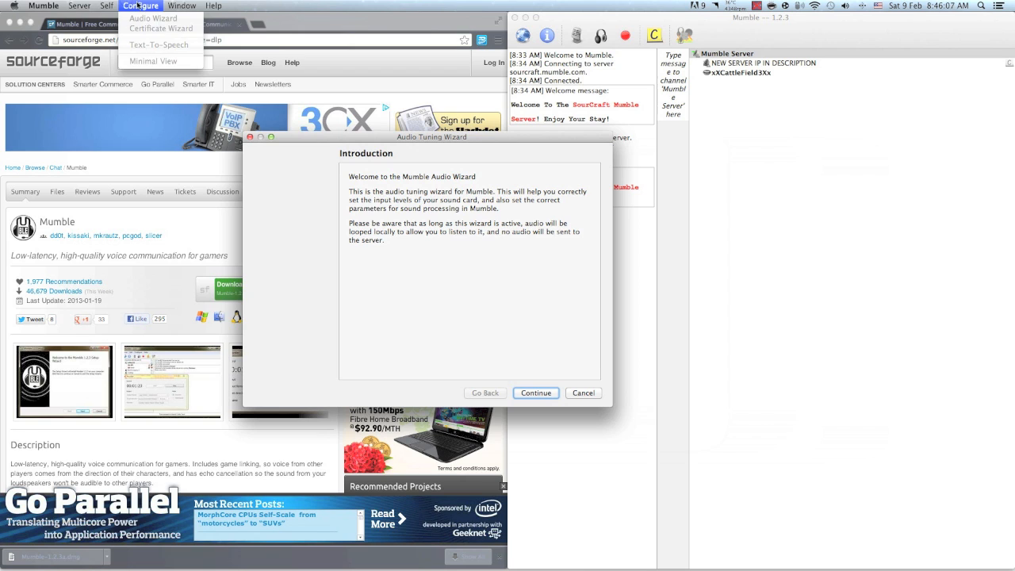
left_click(135, 4)
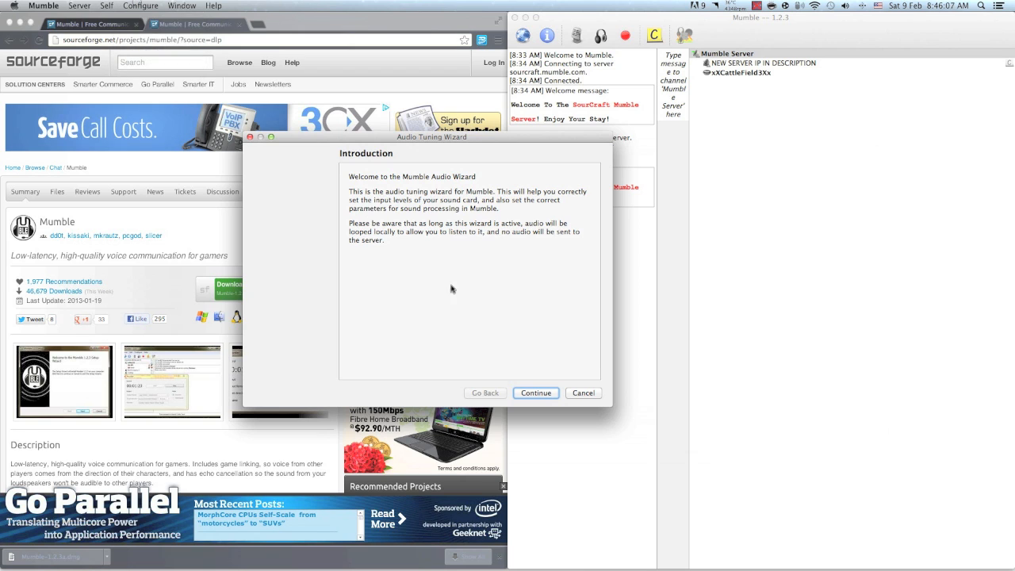
left_click(528, 394)
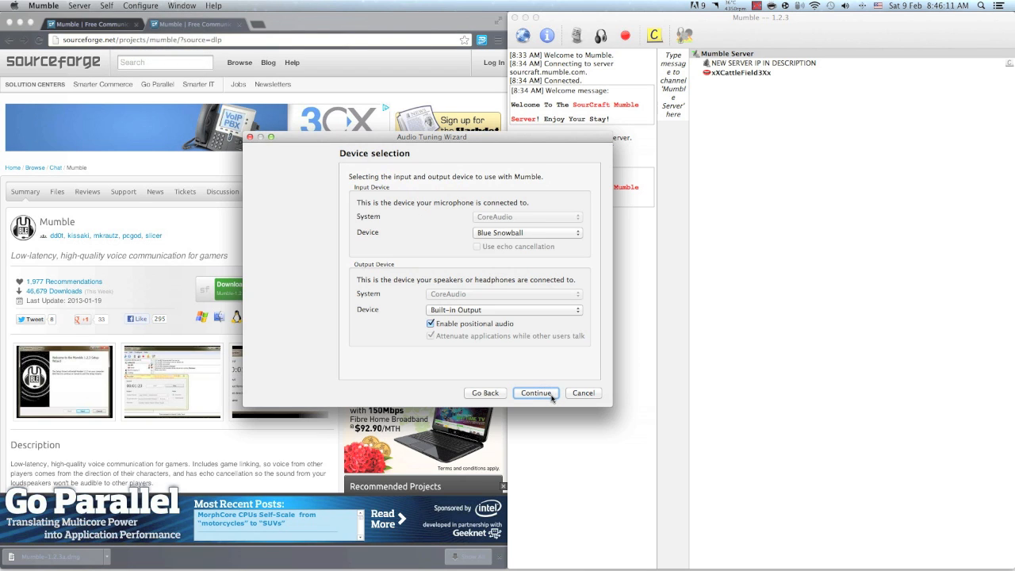
left_click(521, 235)
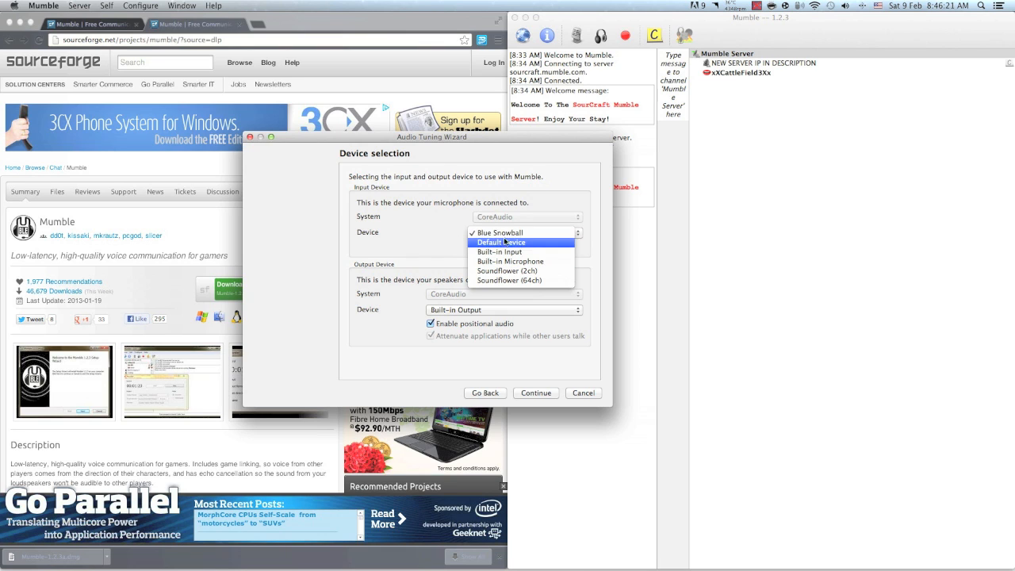
left_click(425, 252)
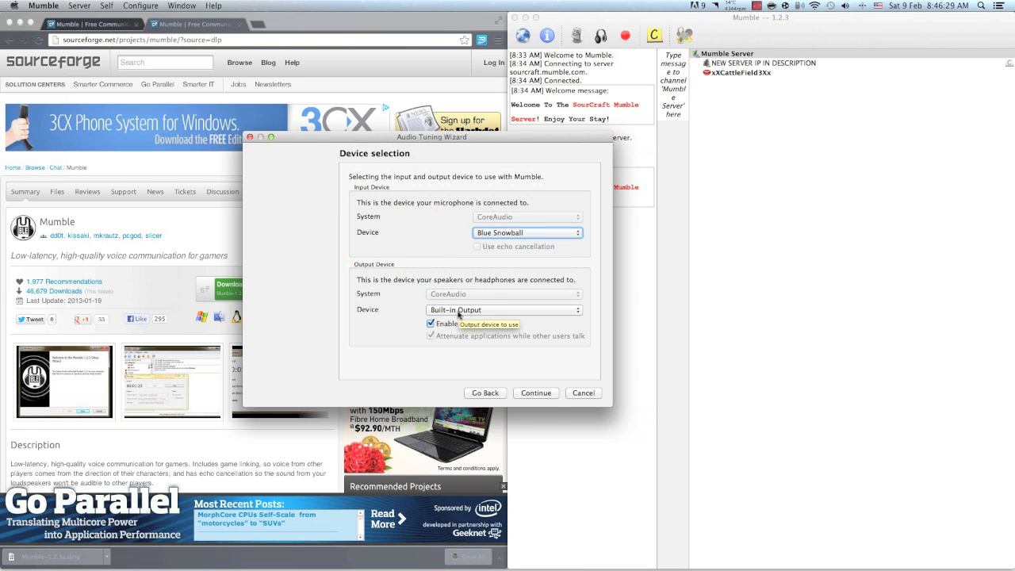
key("XF86AudioRaiseVolume")
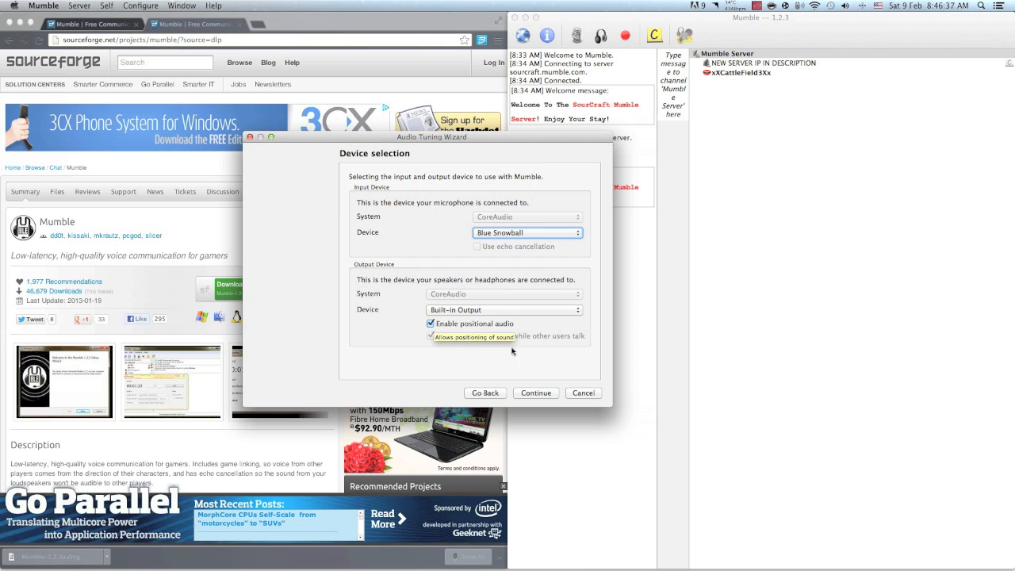
left_click(536, 393)
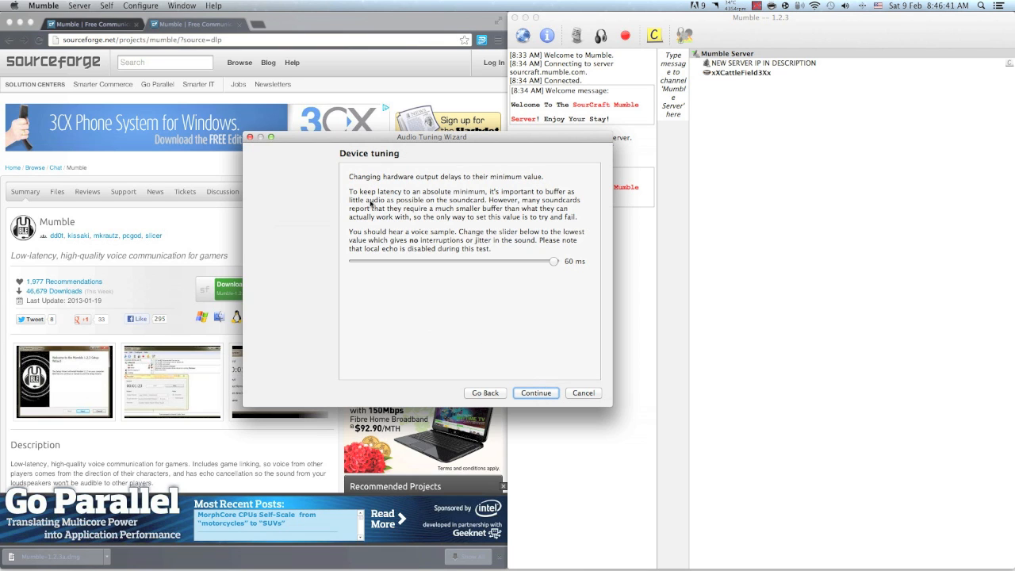
Mute the system sound during device tuning and accept the 60 ms output delay
left_click_drag(415, 137, 420, 135)
key("XF86AudioMute")
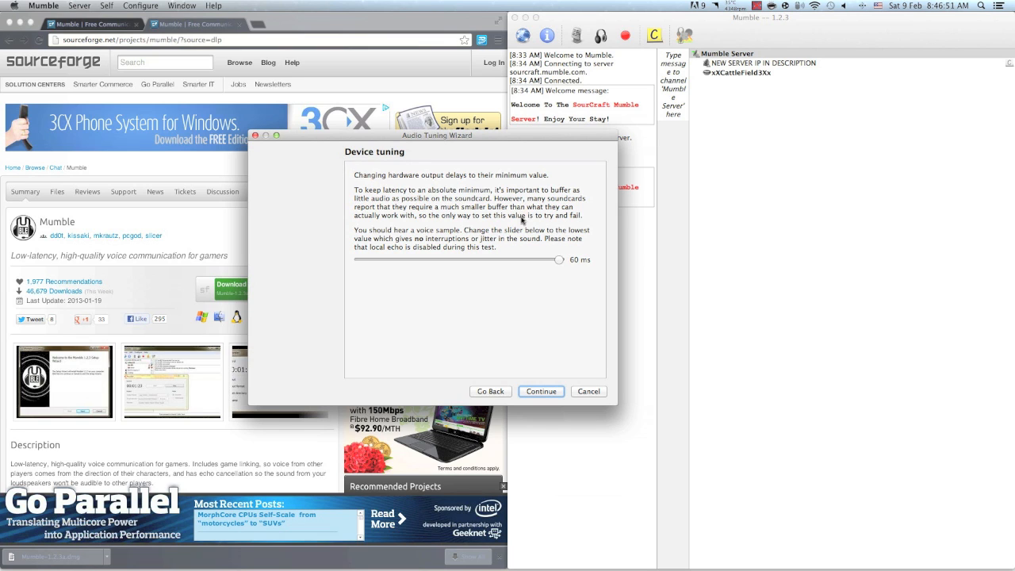
left_click(543, 392)
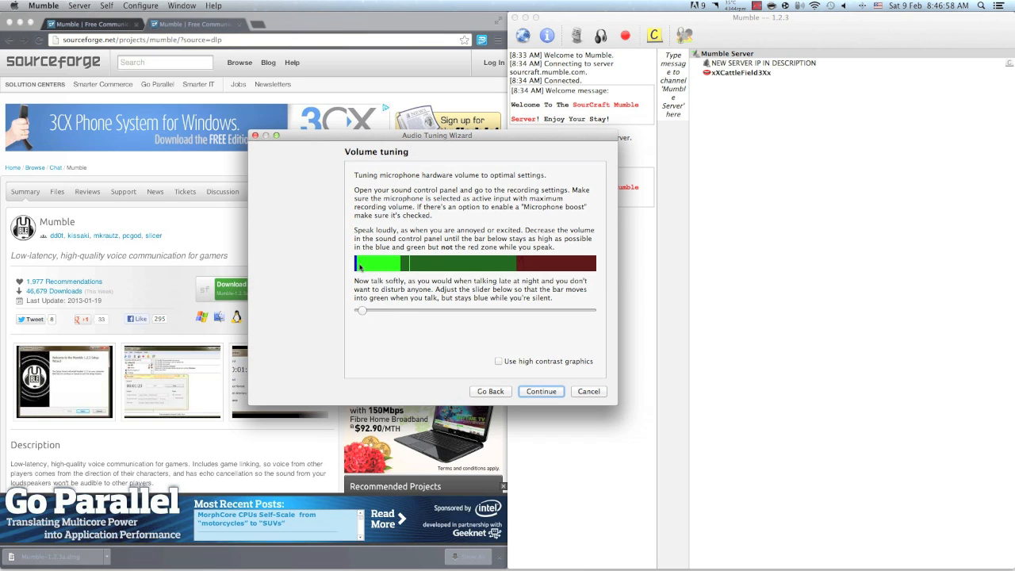
Adjust the quiet-speech threshold on the Volume tuning page to near its minimum and proceed to voice activity detection
left_click_drag(363, 310, 368, 312)
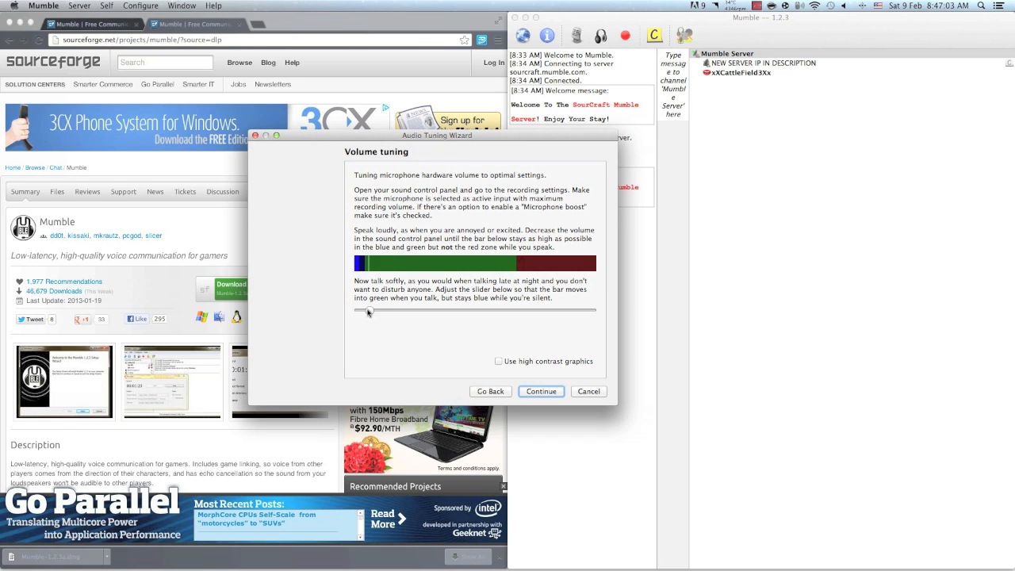
left_click_drag(368, 312, 365, 311)
left_click_drag(366, 312, 363, 314)
left_click_drag(361, 312, 362, 311)
left_click(535, 392)
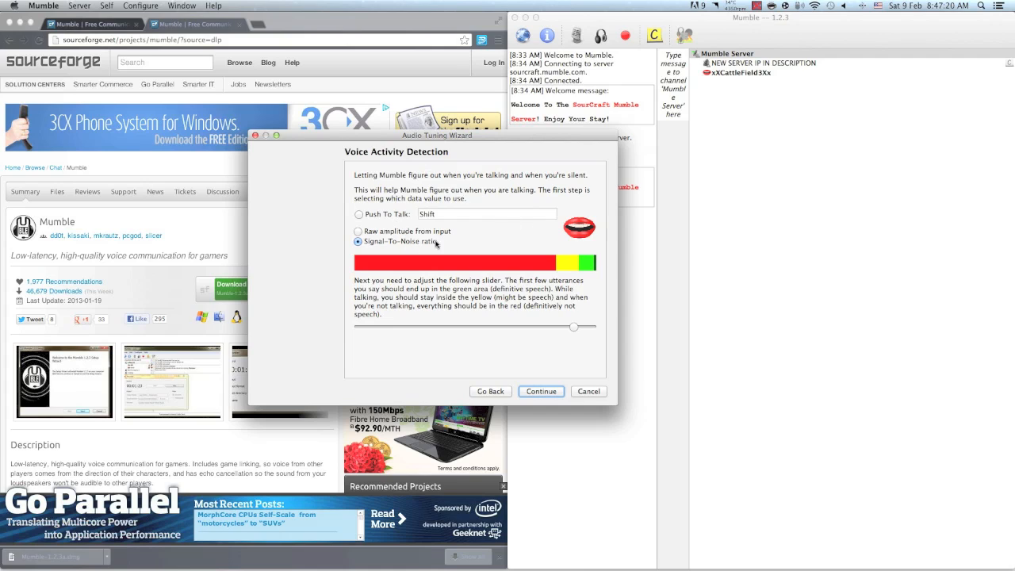
Try Push To Talk with the Shift key and Raw amplitude from input with a lowered speech threshold
left_click(388, 215)
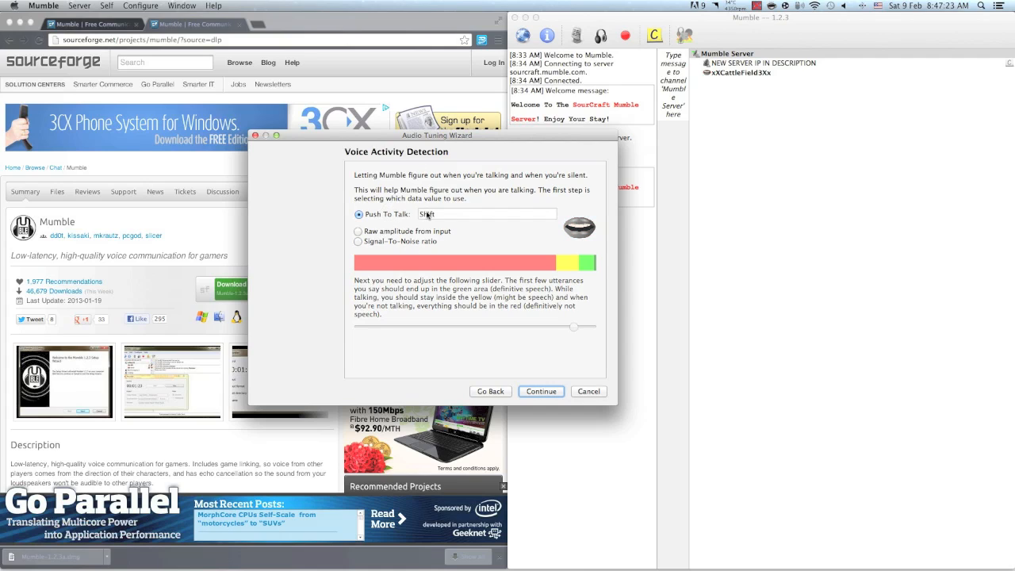
key("shift")
left_click(382, 231)
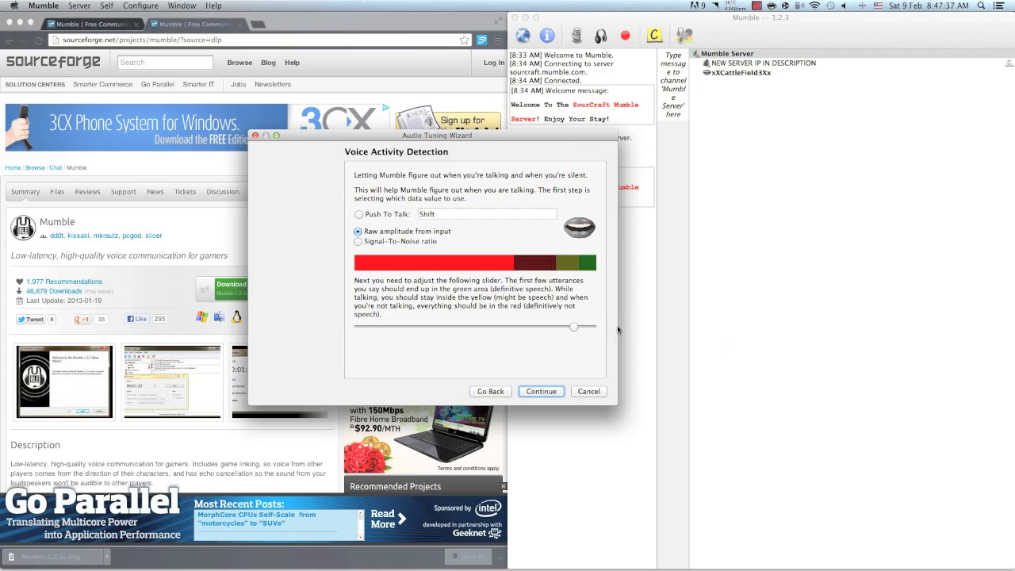
left_click_drag(573, 327, 504, 329)
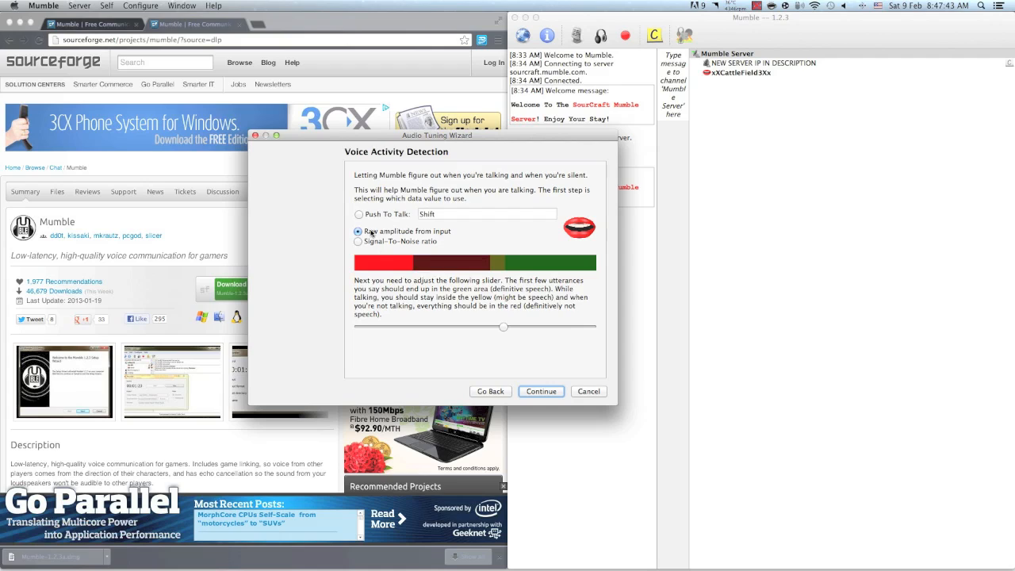
Use Signal-To-Noise ratio for voice activity detection, raise the speech threshold close to its maximum, and continue
left_click(372, 243)
left_click_drag(506, 330, 584, 331)
left_click(538, 392)
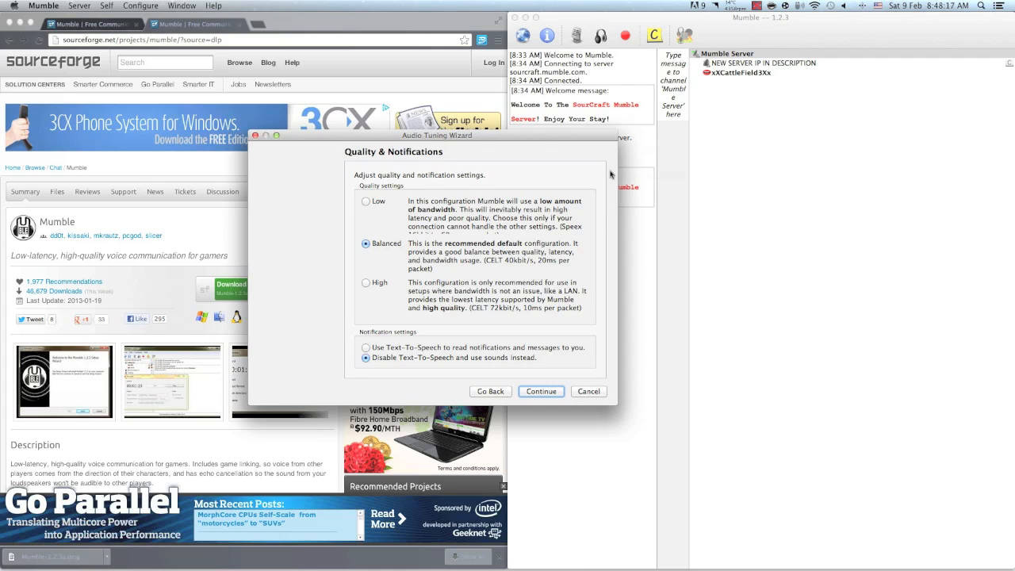
Accept Balanced quality, sound notifications and headphone positional audio, and finish the Audio Wizard without submitting anonymous statistics
left_click(530, 391)
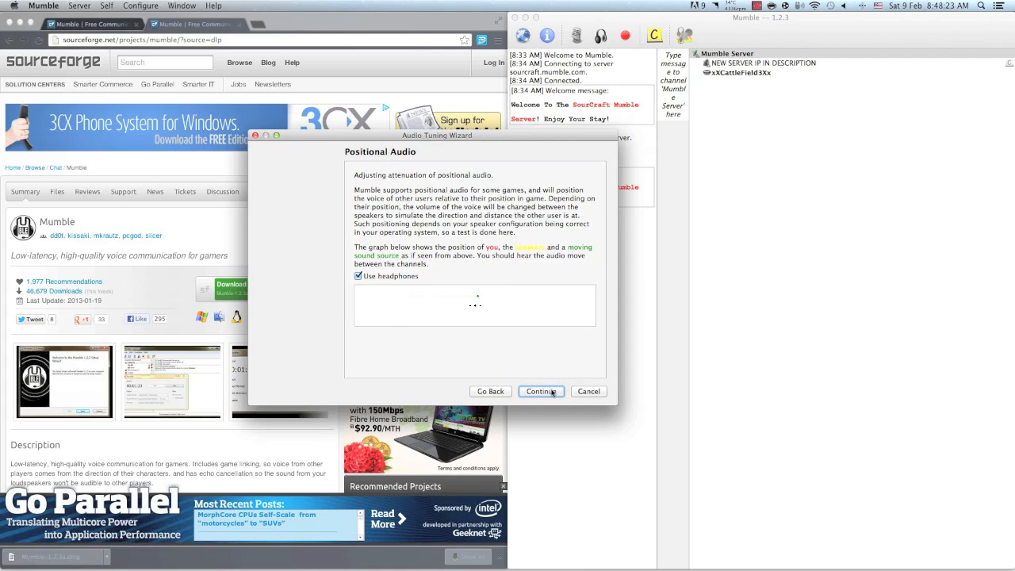
left_click(542, 391)
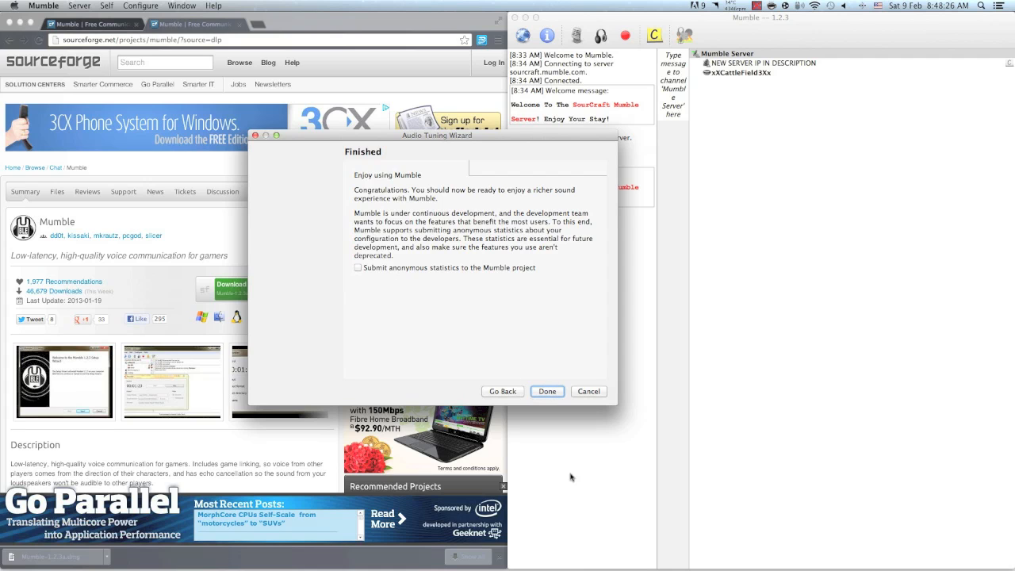
left_click(548, 391)
Move the Mumble window toward the middle of the desktop and send the message "chat" to the Mumble Server channel
left_click_drag(767, 22, 513, 14)
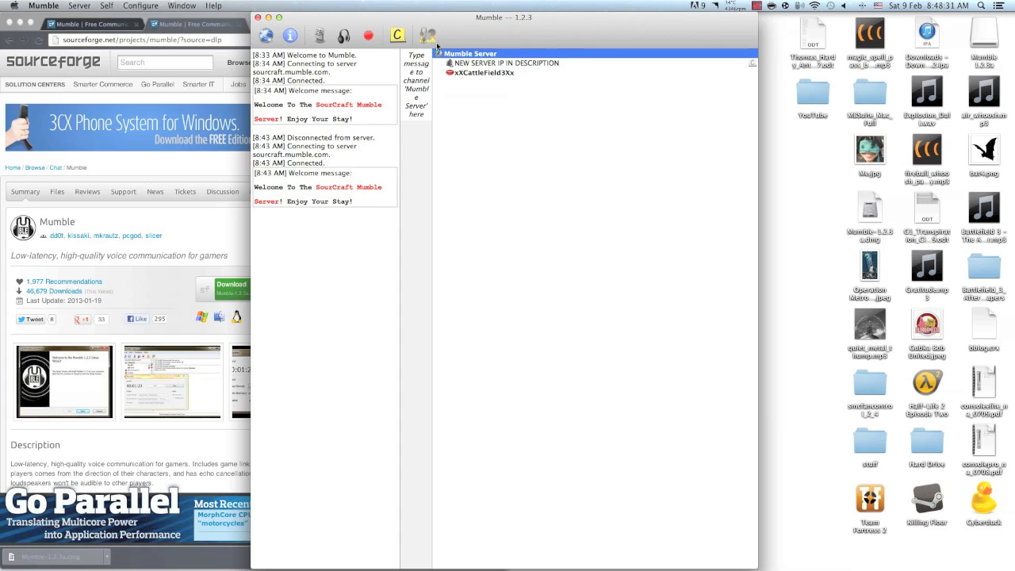
left_click(414, 92)
type("chat")
key("Return")
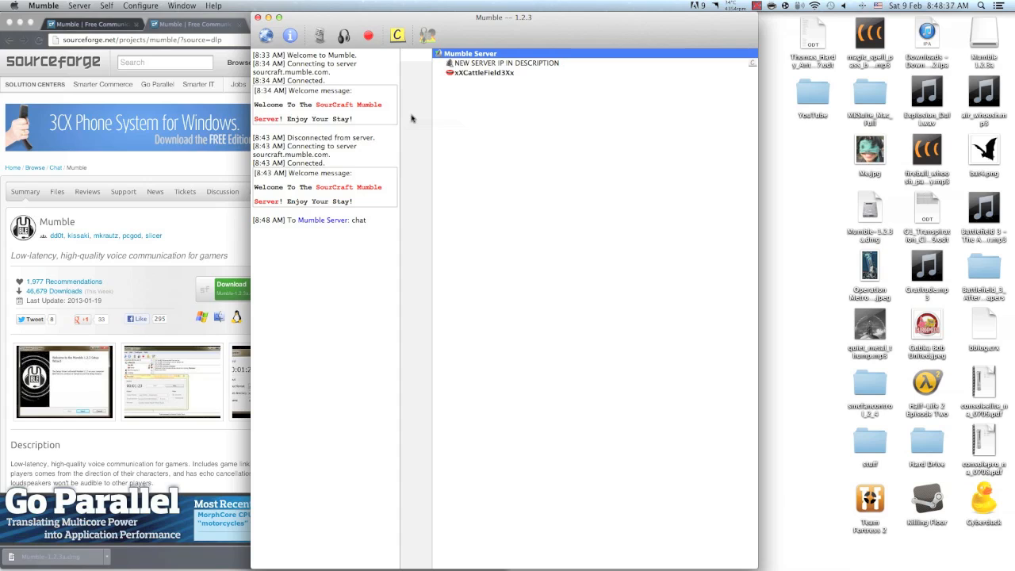
Join the NEW SERVER IP IN DESCRIPTION channel under Mumble Server
left_click(496, 64)
left_click(485, 53)
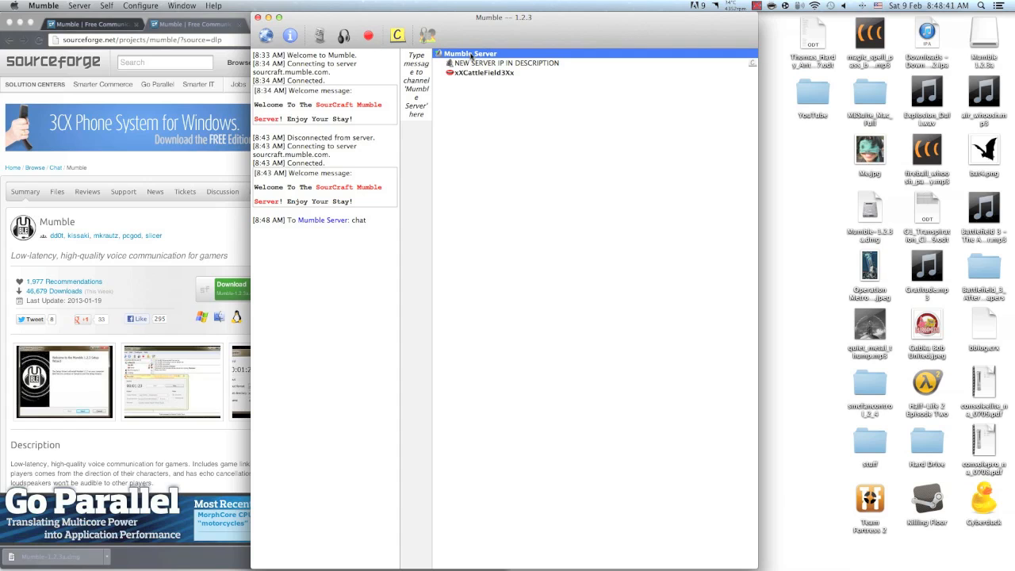
left_click(470, 63)
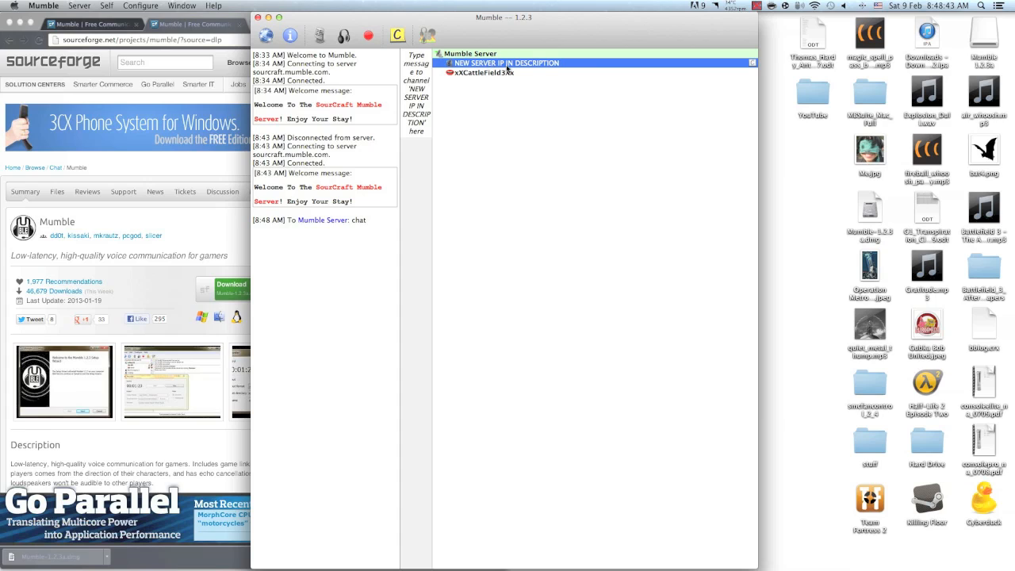
double_click(536, 66)
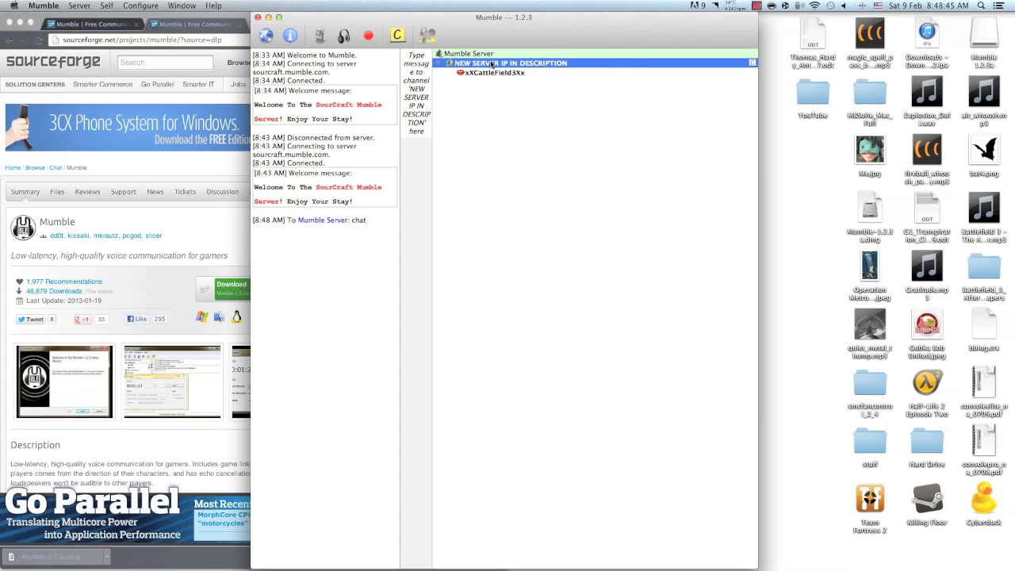
Compare the Mumble Server root with its subchannel and view the subchannel's description for the server IP and port
left_click(492, 54)
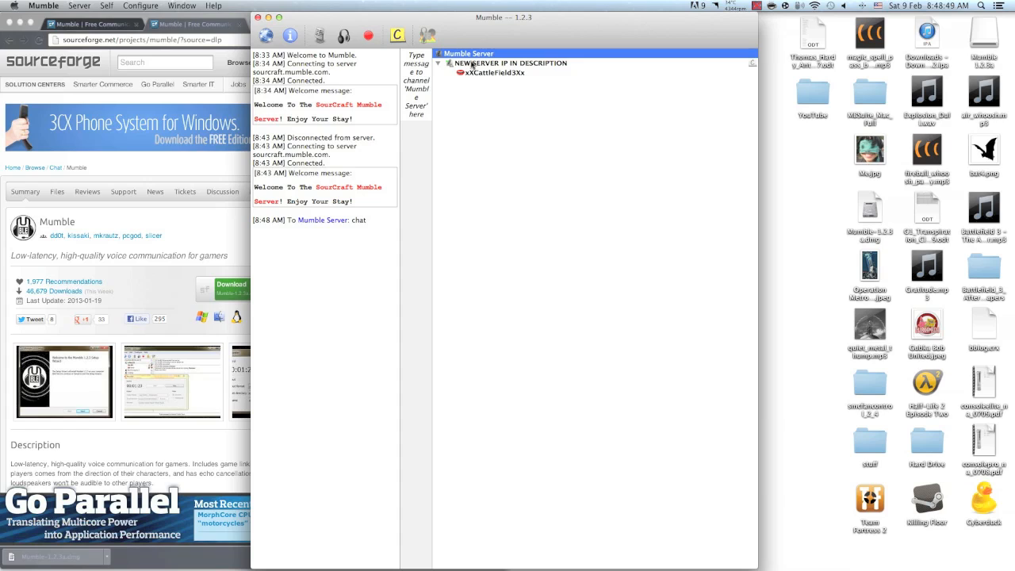
left_click(474, 64)
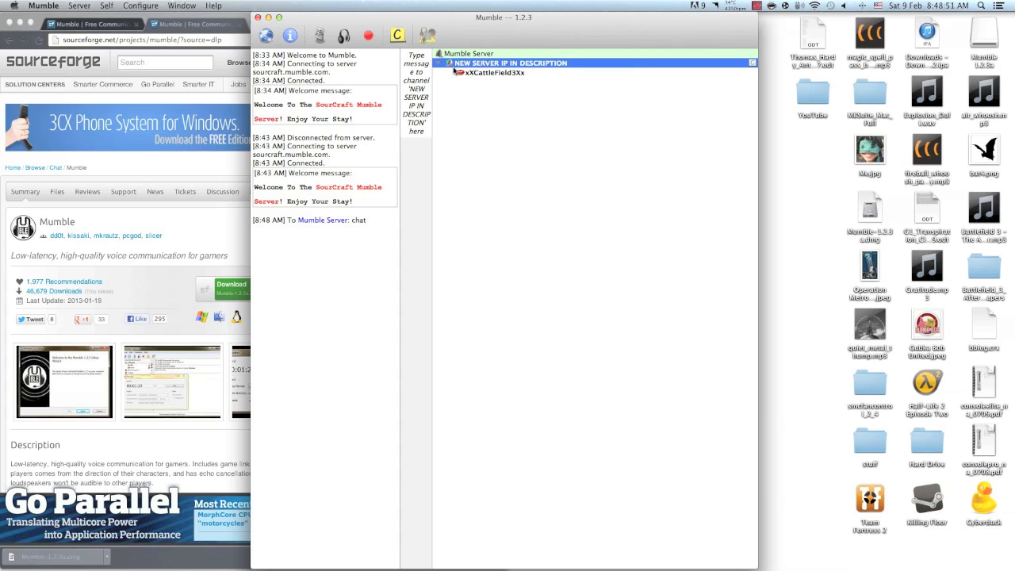
mouse_move(452, 71)
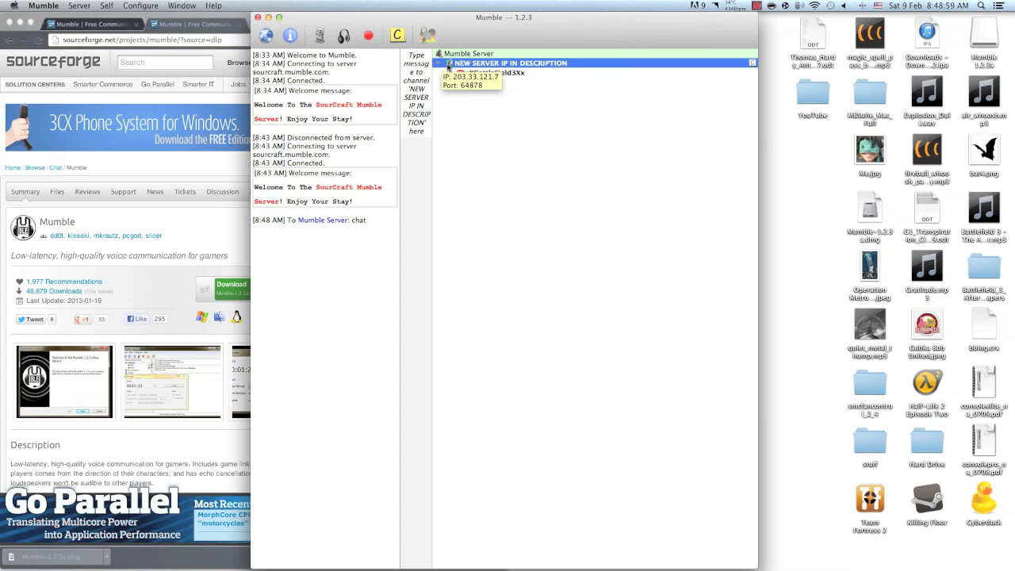
left_click(449, 55)
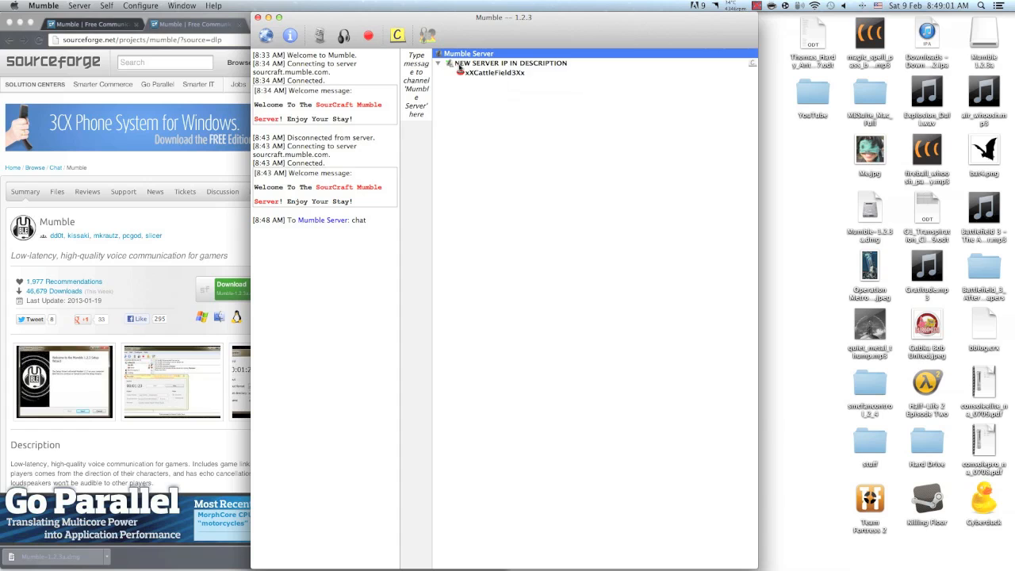
left_click(456, 65)
left_click(438, 54)
Nudge the Mumble window slightly and bring up Screenium's Capture commands from the Dock
mouse_move(432, 564)
mouse_move(473, 26)
left_mouse_down()
mouse_move(451, 22)
mouse_move(471, 24)
left_mouse_up()
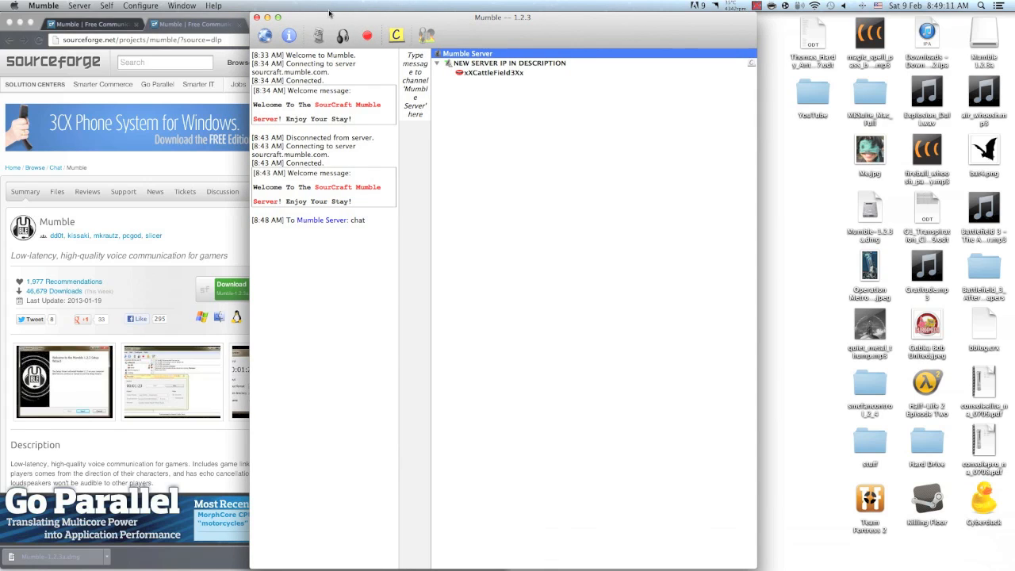
mouse_move(905, 568)
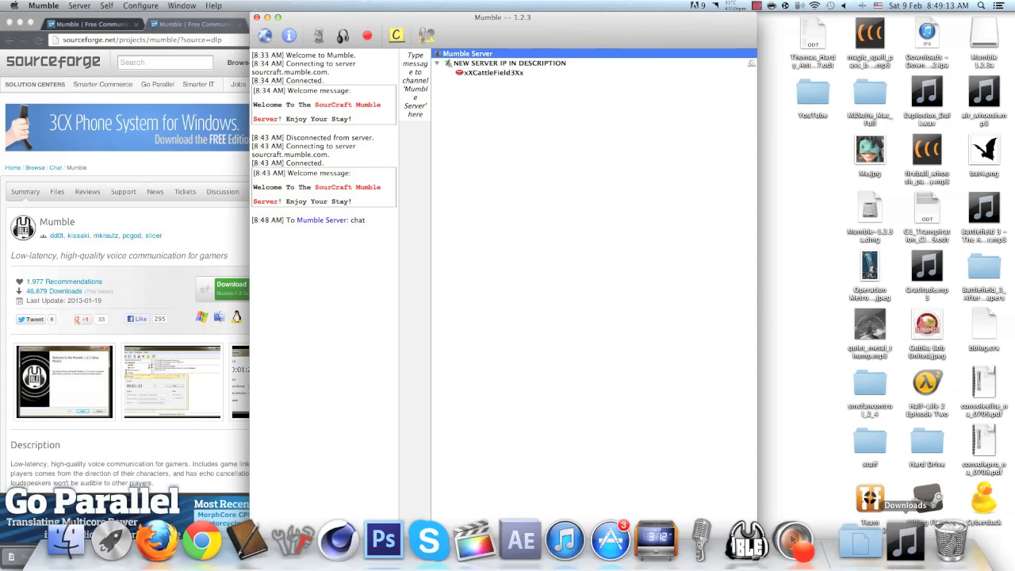
right_click(798, 564)
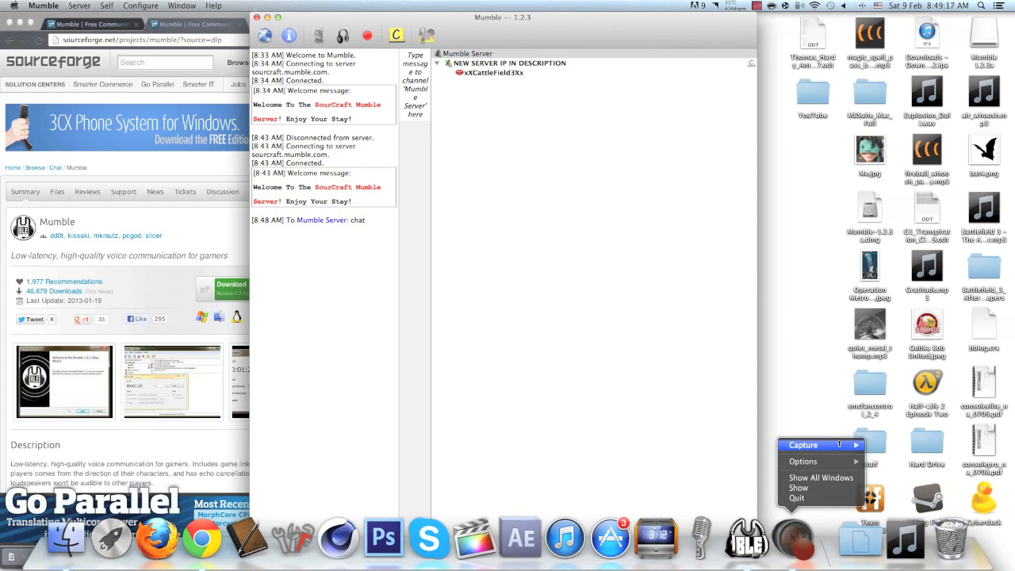